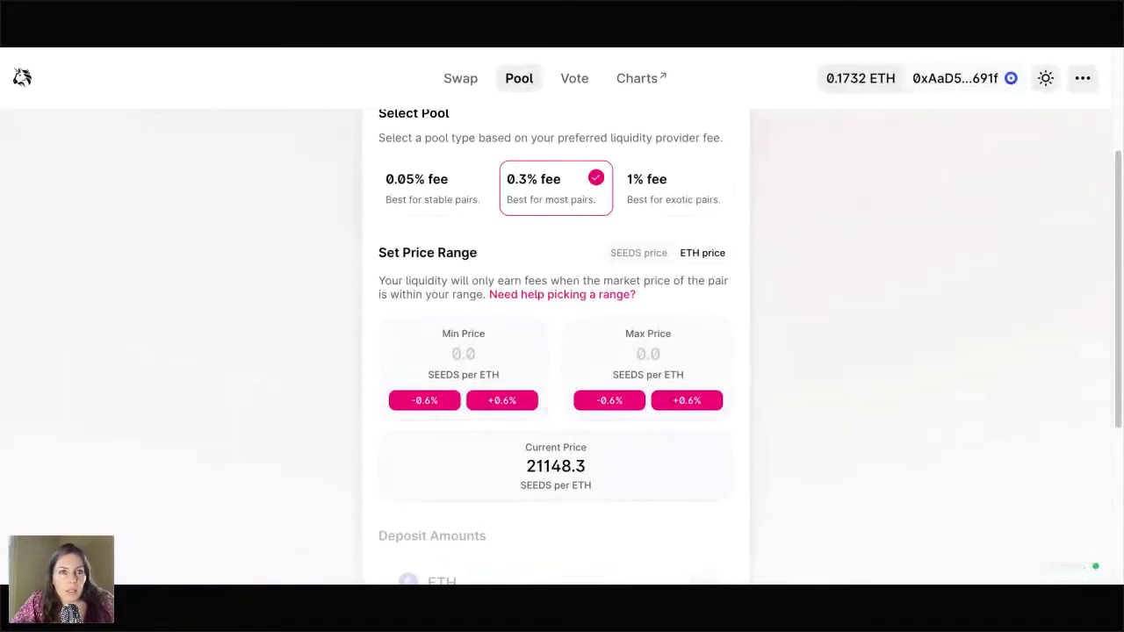
Return from the Add Liquidity form to the pools overview and choose Coinbase Wallet as the connected wallet
{"action": "scroll", "coordinate": [963, 243], "scroll_direction": "up", "scroll_amount": 3}
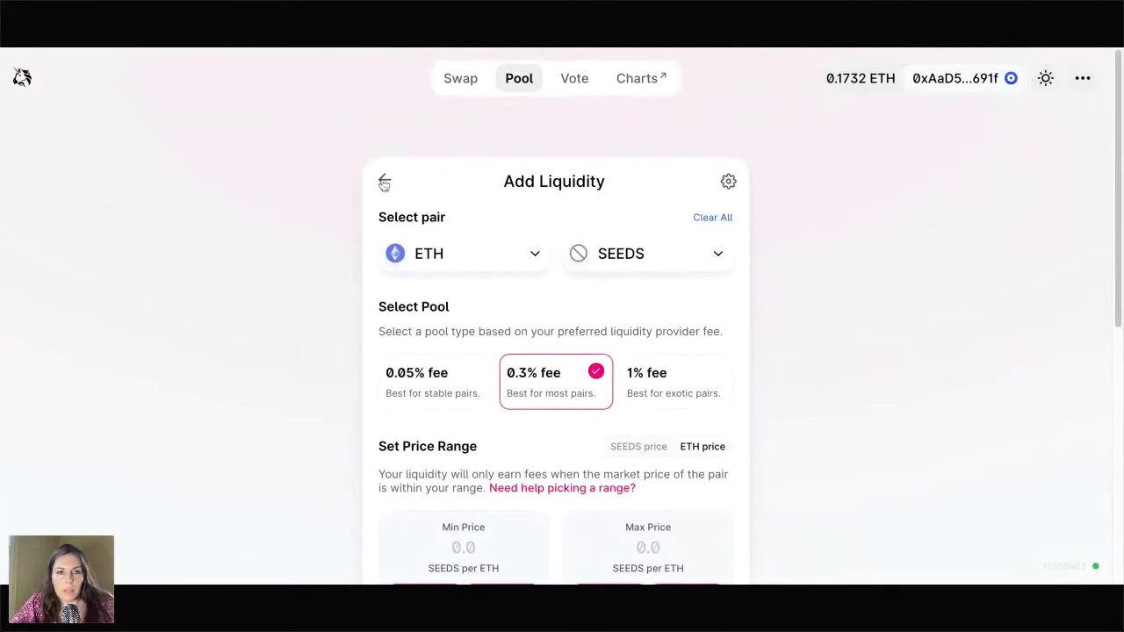
{"action": "left_click", "coordinate": [384, 182]}
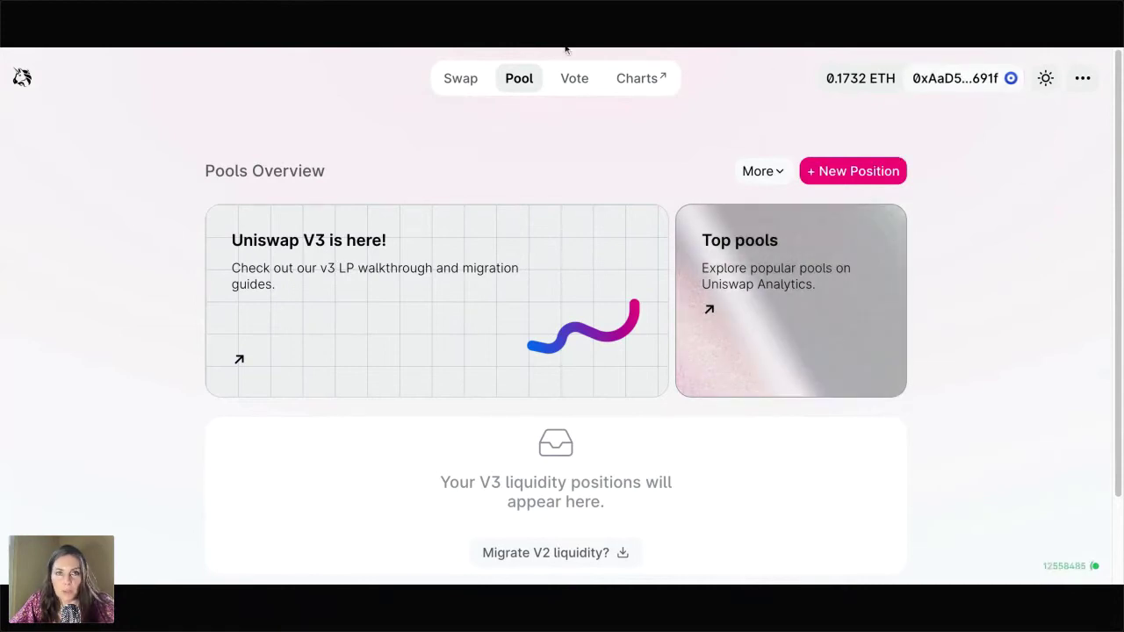
{"action": "left_click", "coordinate": [957, 82]}
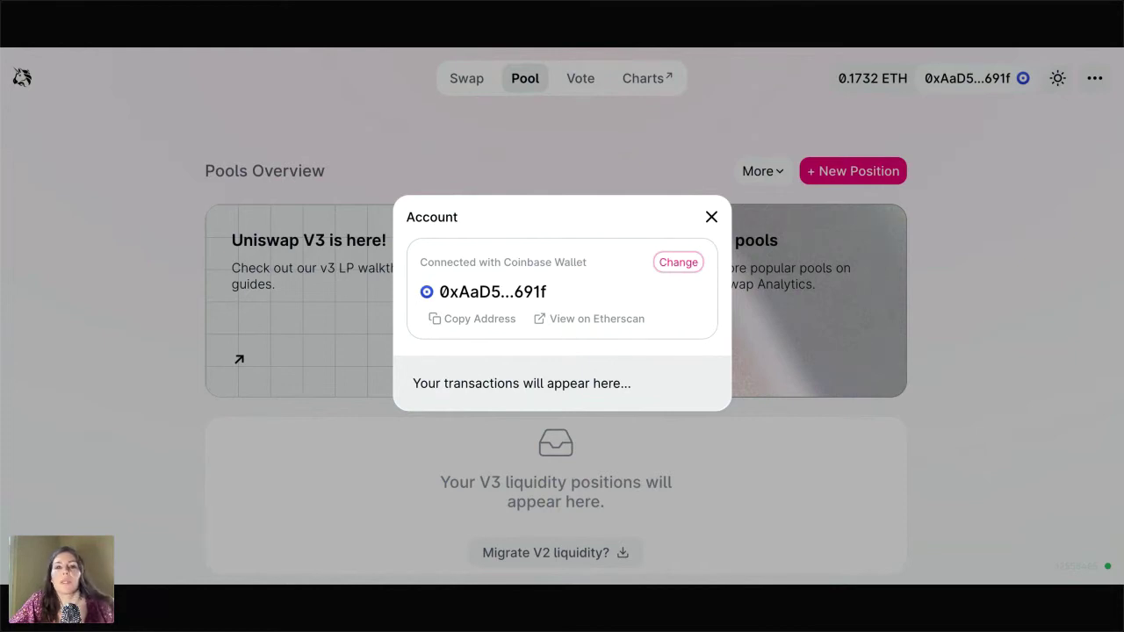
{"action": "left_click", "coordinate": [678, 265]}
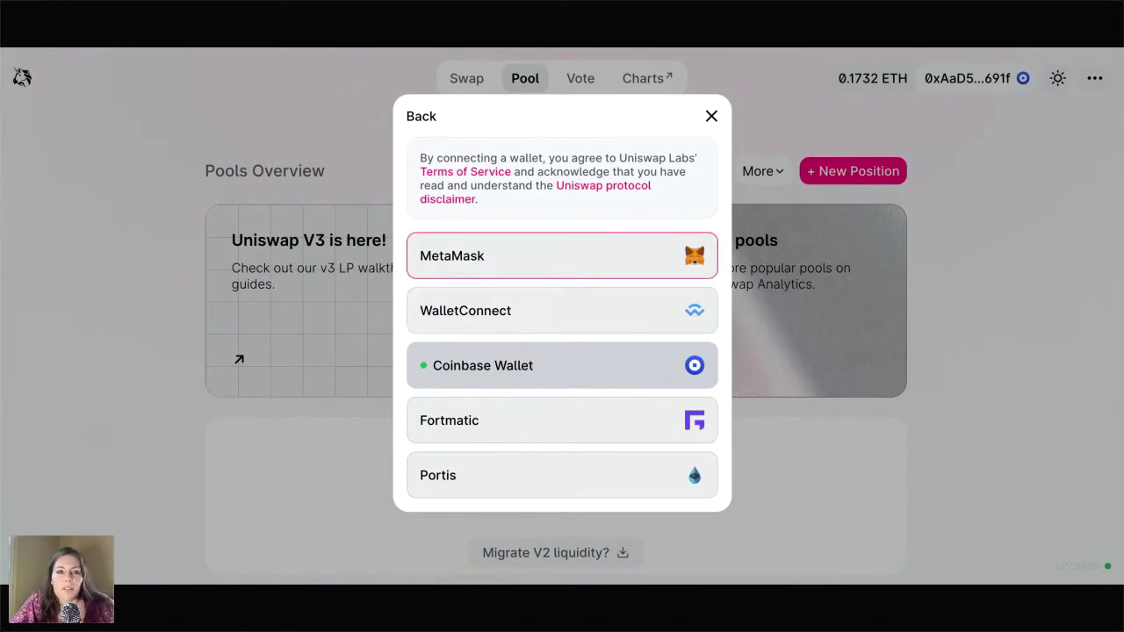
{"action": "left_click", "coordinate": [541, 364]}
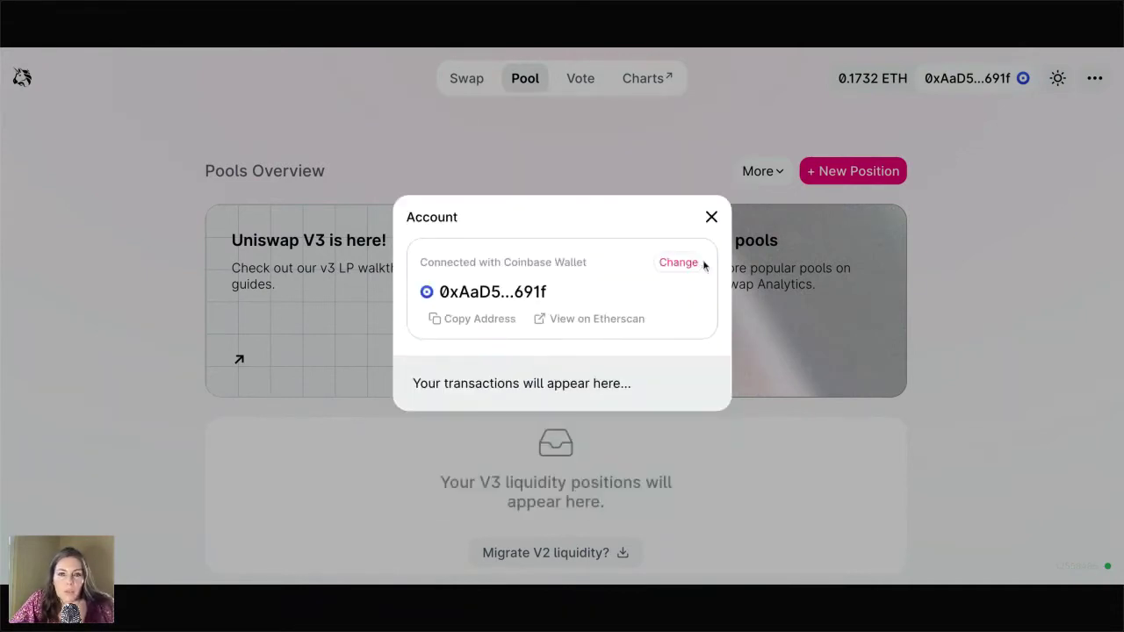
{"action": "left_click", "coordinate": [711, 217]}
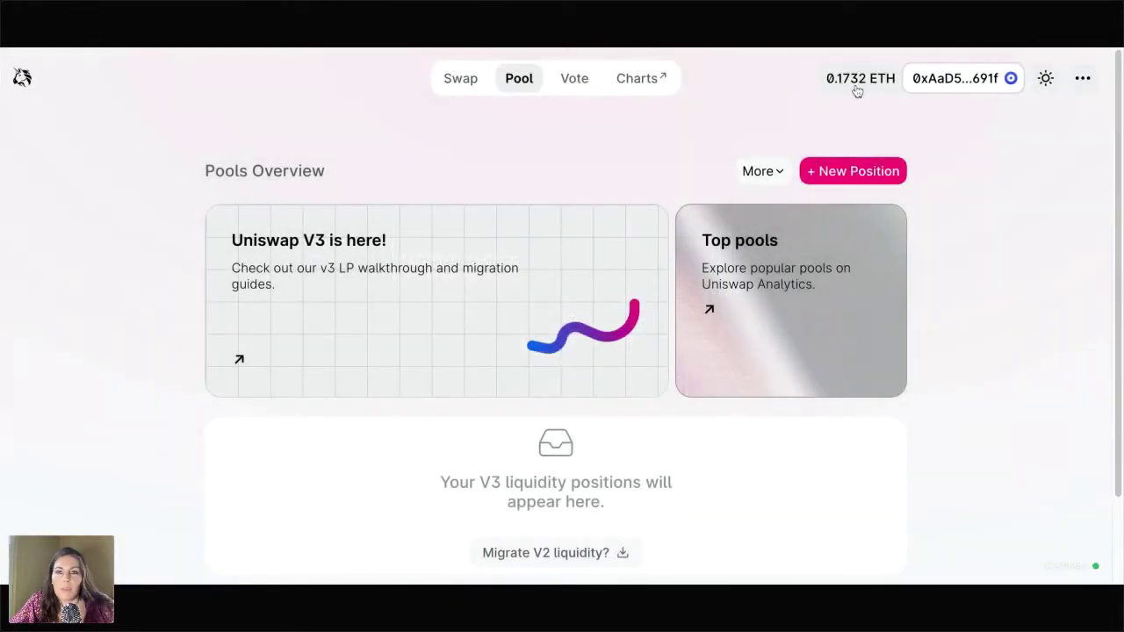
Open the V2-to-V3 migration form for the SEEDS/ETH liquidity position
{"action": "scroll", "coordinate": [964, 123], "scroll_direction": "down", "scroll_amount": 1}
{"action": "scroll", "coordinate": [964, 125], "scroll_direction": "down", "scroll_amount": 1}
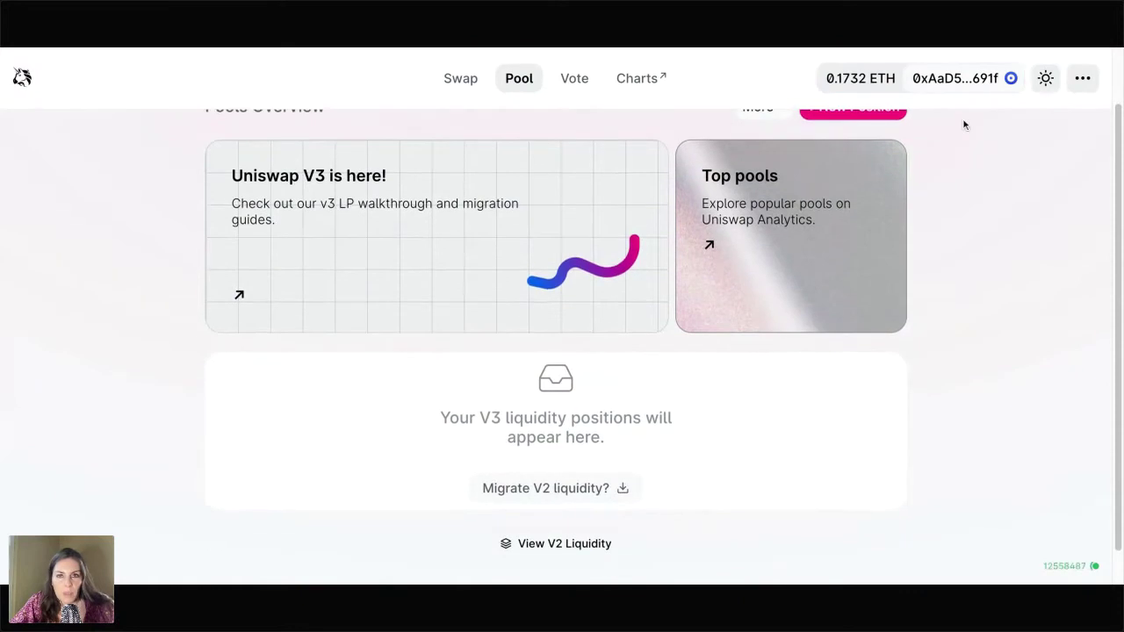
{"action": "scroll", "coordinate": [961, 123], "scroll_direction": "up", "scroll_amount": 2}
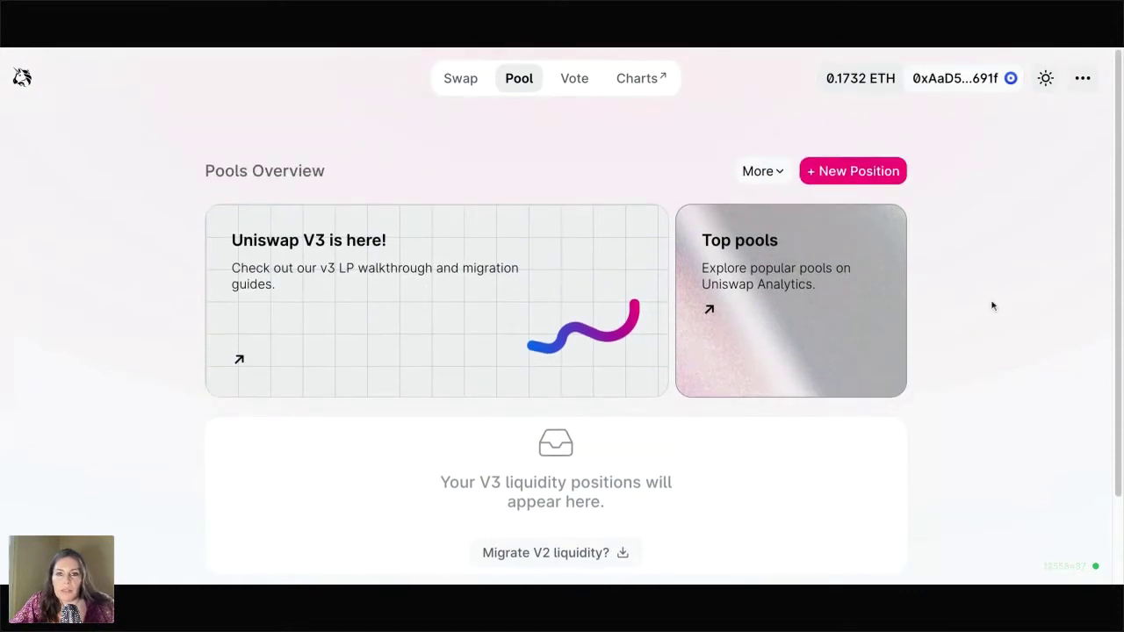
{"action": "scroll", "coordinate": [993, 306], "scroll_direction": "down", "scroll_amount": 1}
{"action": "scroll", "coordinate": [993, 305], "scroll_direction": "down", "scroll_amount": 1}
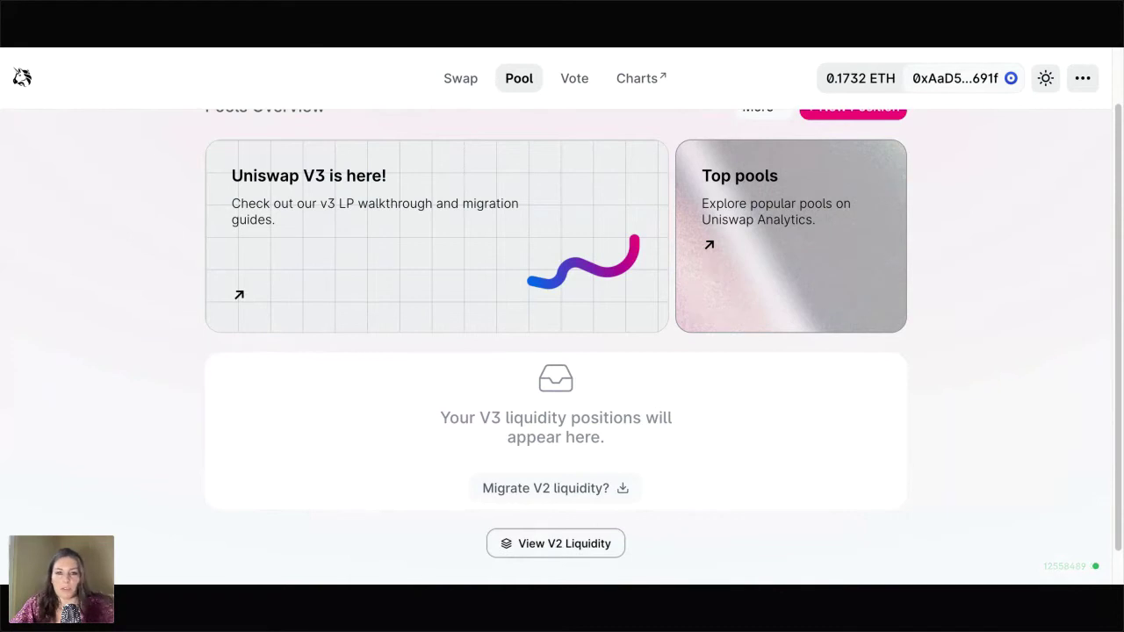
{"action": "left_click", "coordinate": [550, 492]}
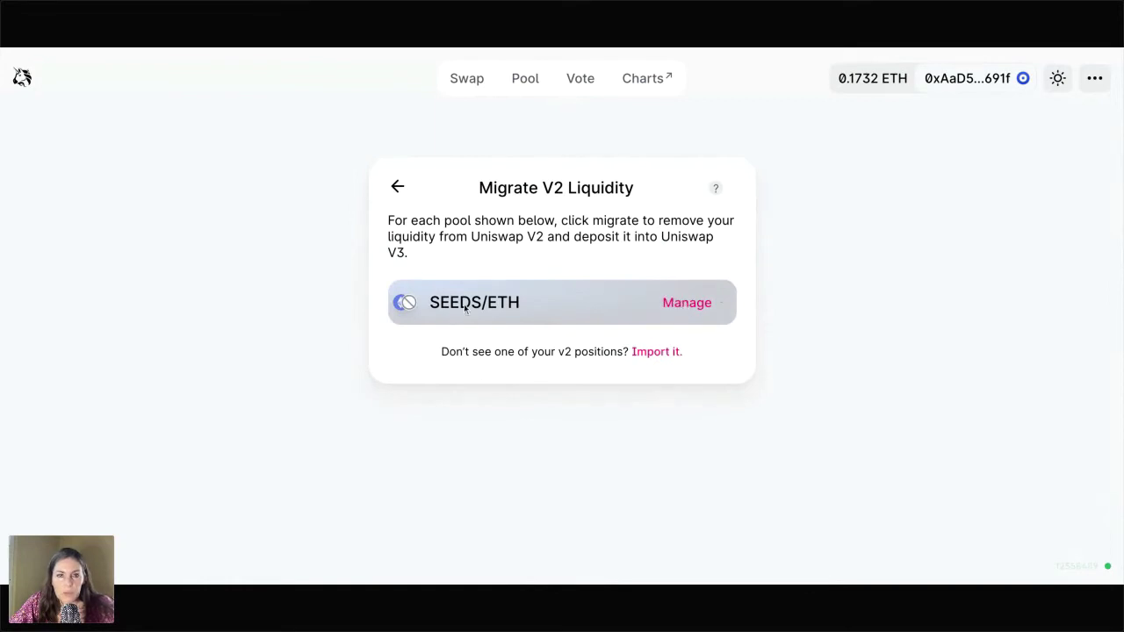
{"action": "left_click", "coordinate": [684, 307]}
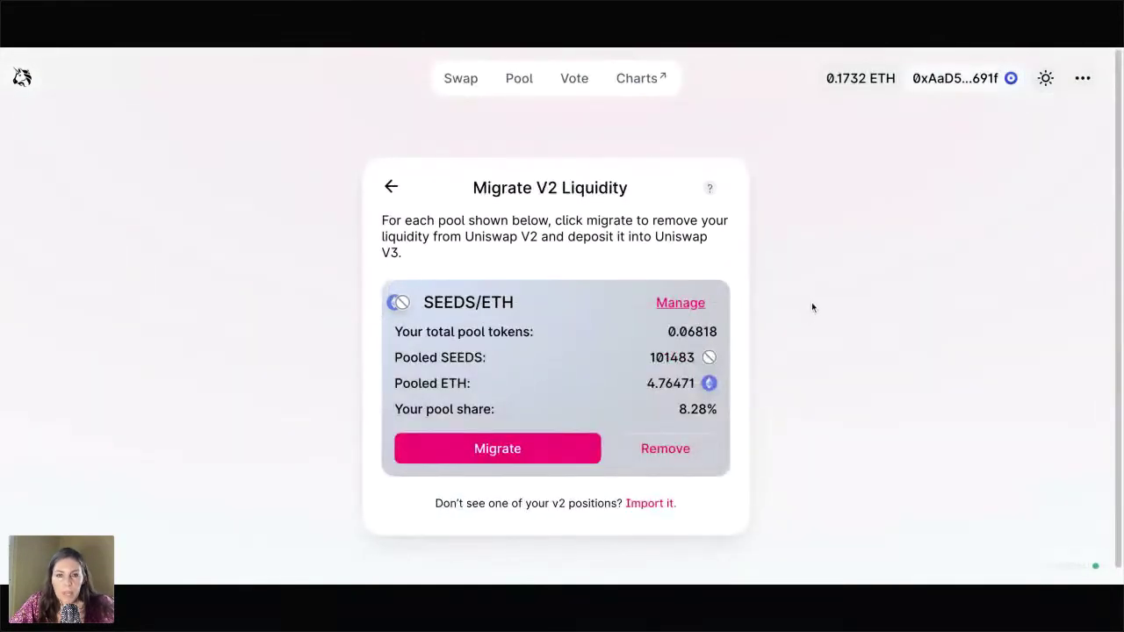
{"action": "left_click", "coordinate": [462, 451]}
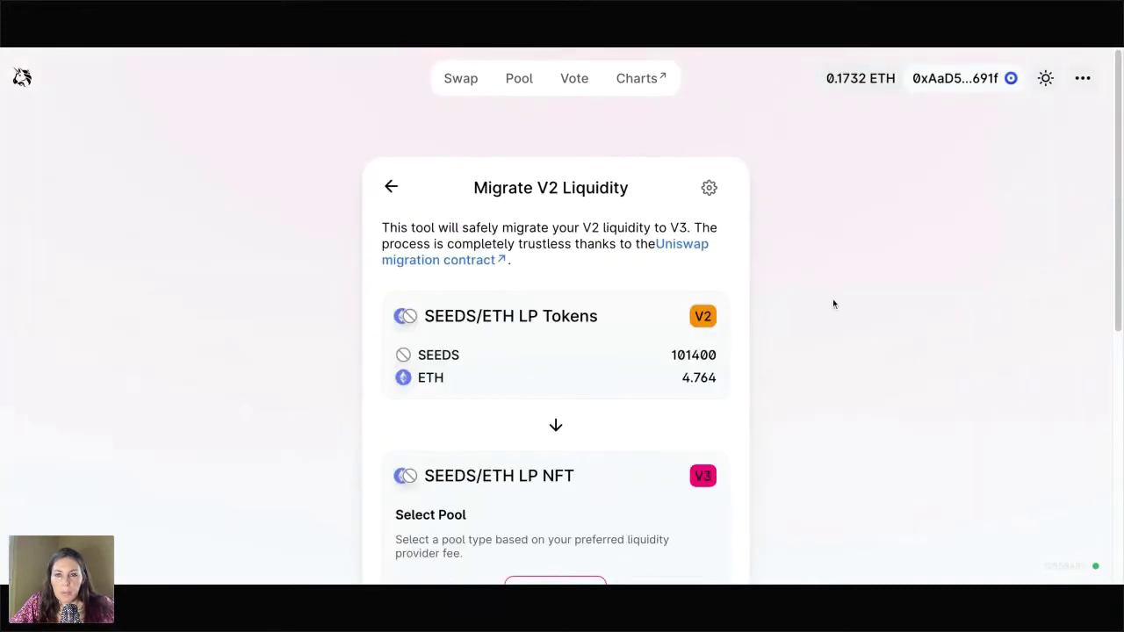
Examine the SEEDS/ETH migration form's V2 token amounts, V3 fee tiers and price range settings
{"action": "scroll", "coordinate": [848, 323], "scroll_direction": "down", "scroll_amount": 2}
{"action": "scroll", "coordinate": [848, 324], "scroll_direction": "up", "scroll_amount": 2}
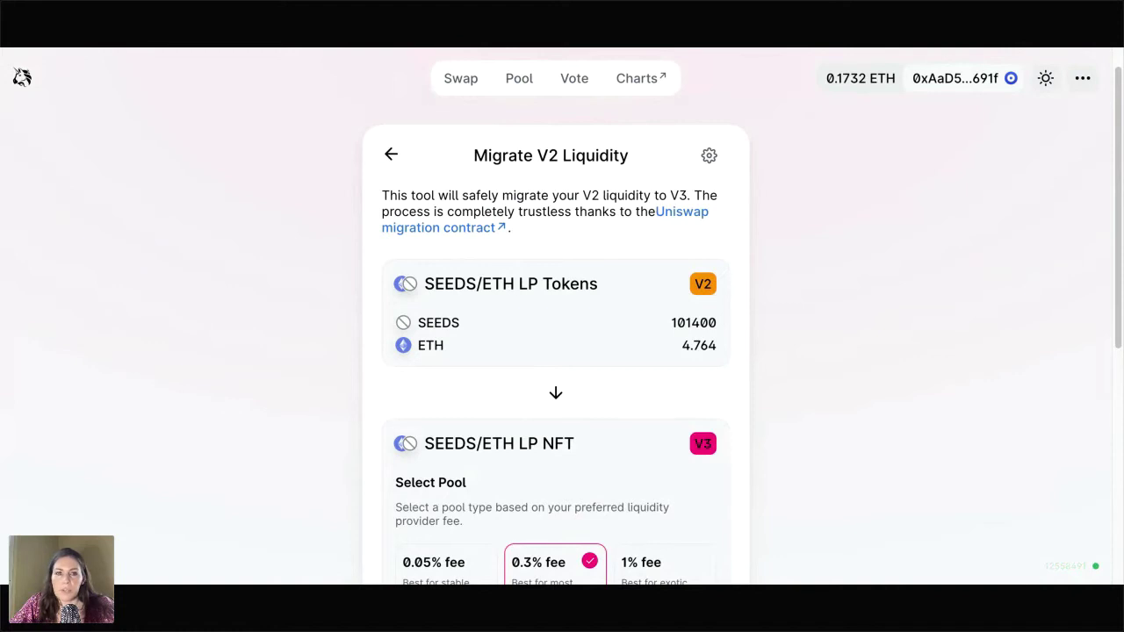
{"action": "scroll", "coordinate": [562, 351], "scroll_direction": "down", "scroll_amount": 1}
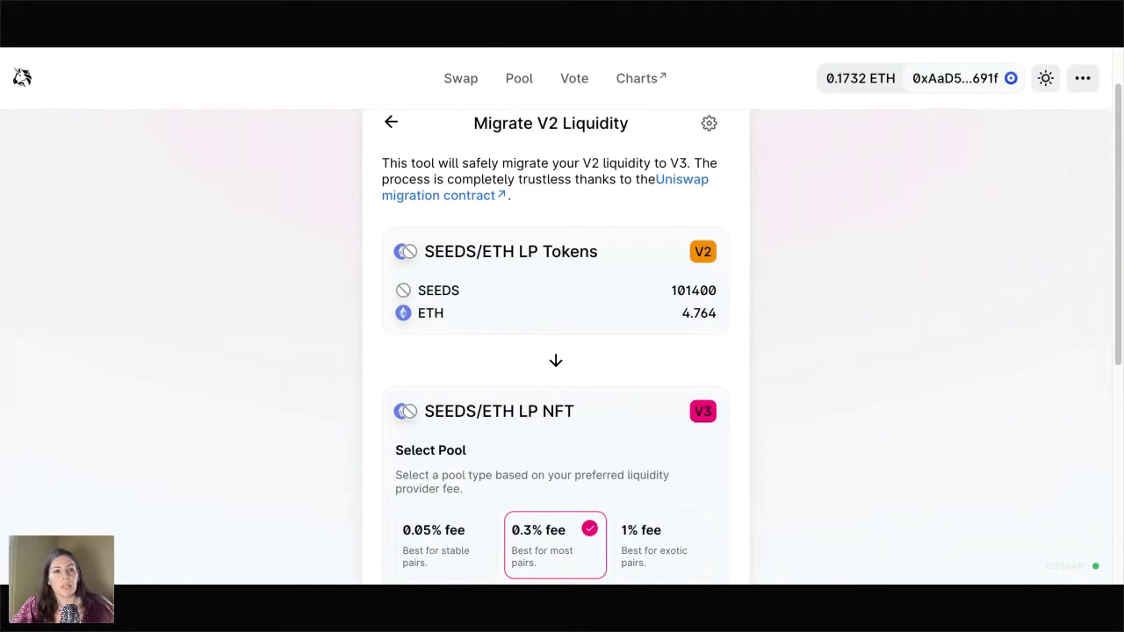
{"action": "scroll", "coordinate": [556, 352], "scroll_direction": "down", "scroll_amount": 1}
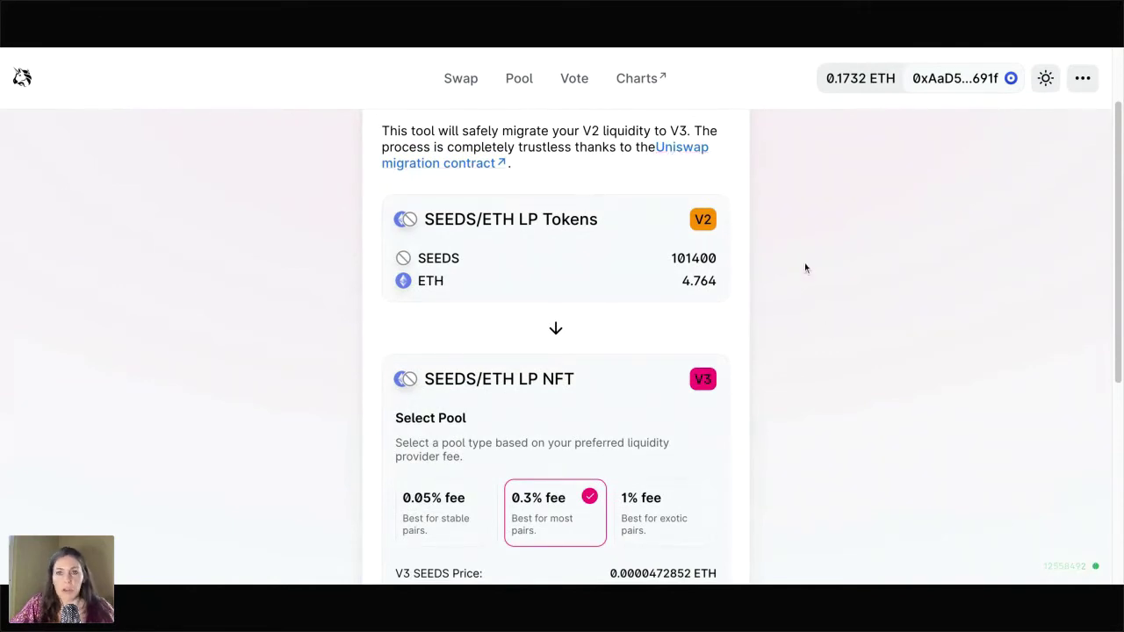
{"action": "scroll", "coordinate": [805, 268], "scroll_direction": "down", "scroll_amount": 1}
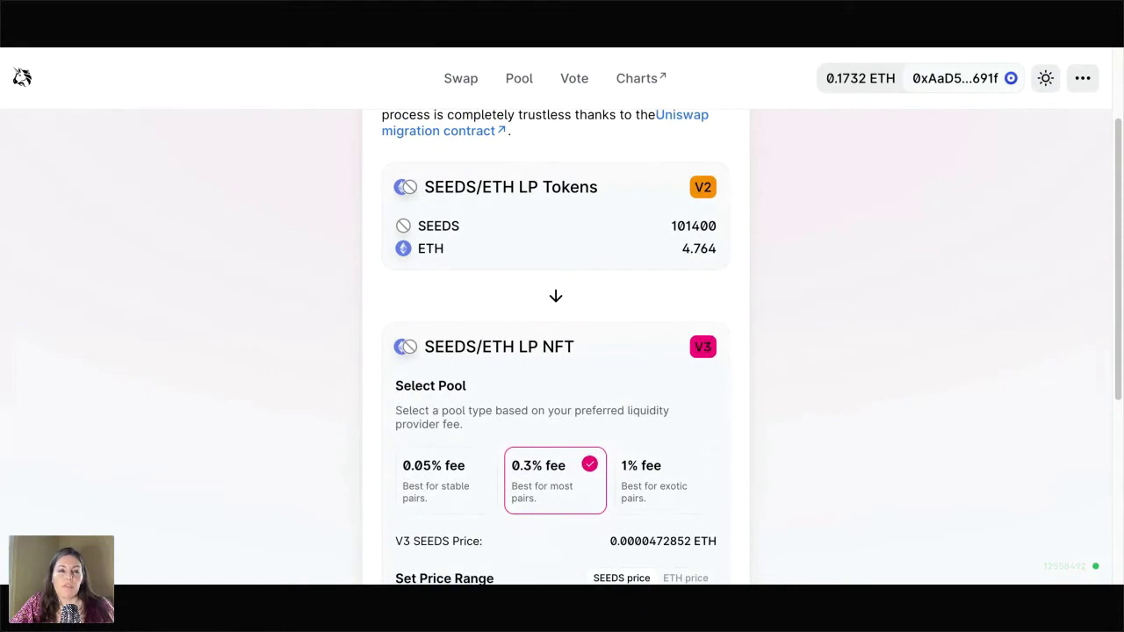
{"action": "scroll", "coordinate": [555, 351], "scroll_direction": "down", "scroll_amount": 1}
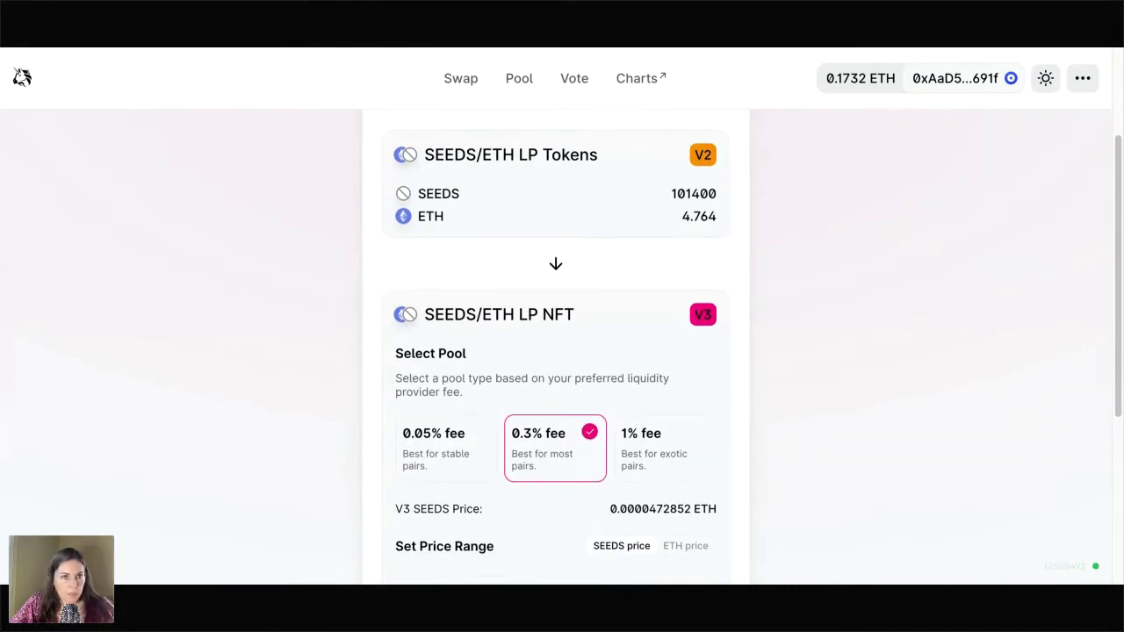
{"action": "scroll", "coordinate": [556, 351], "scroll_direction": "up", "scroll_amount": 2}
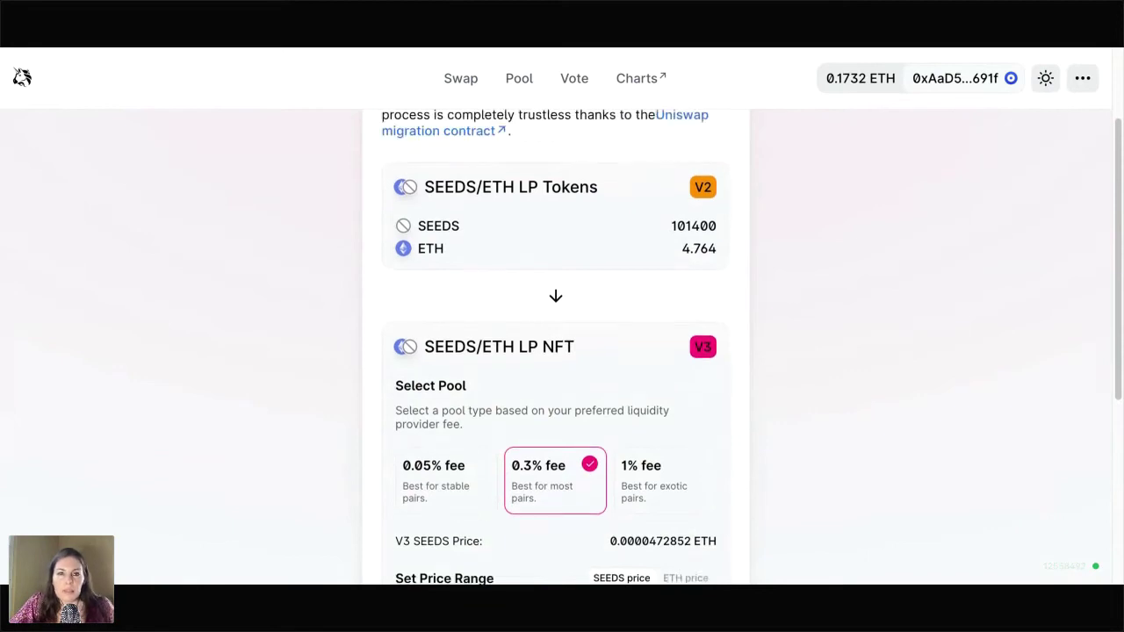
{"action": "scroll", "coordinate": [556, 352], "scroll_direction": "down", "scroll_amount": 2}
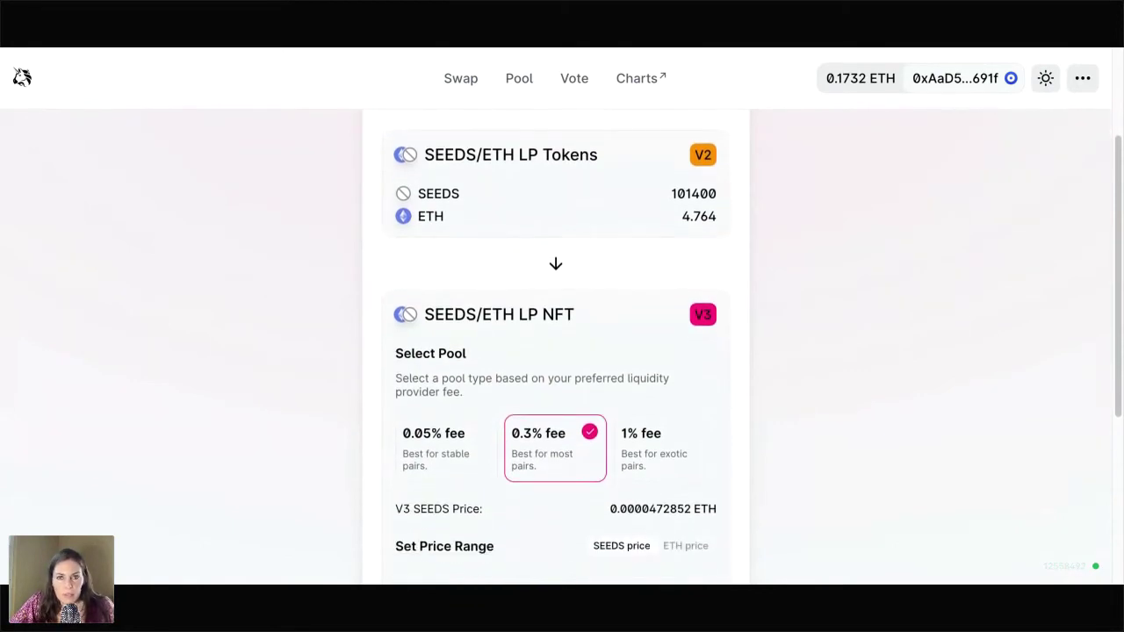
{"action": "scroll", "coordinate": [556, 351], "scroll_direction": "down", "scroll_amount": 5}
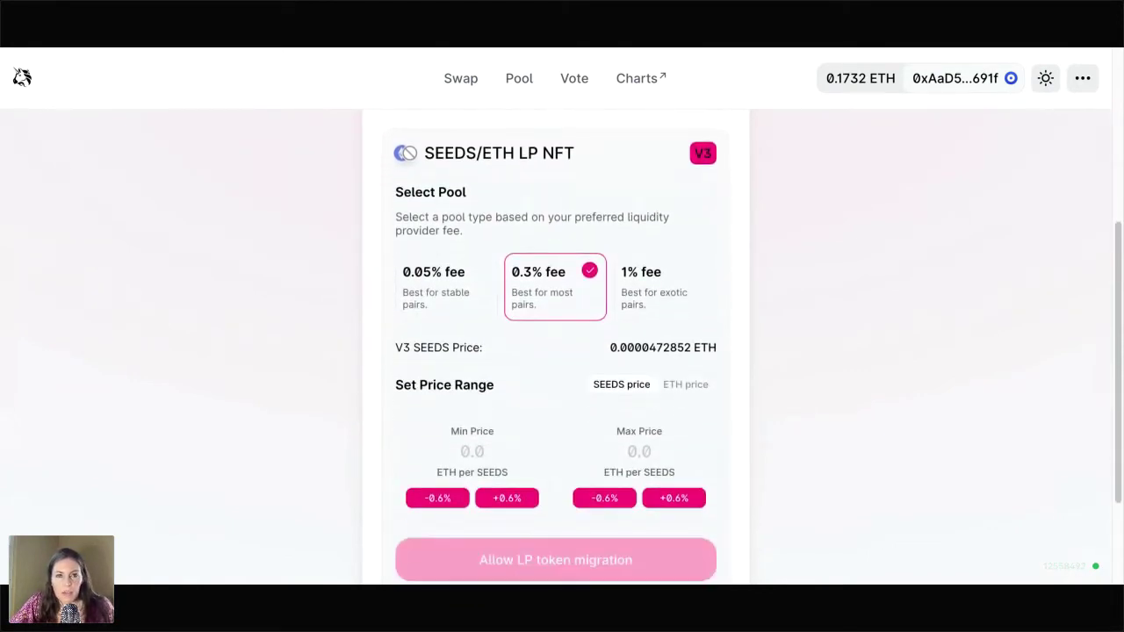
{"action": "scroll", "coordinate": [556, 351], "scroll_direction": "down", "scroll_amount": 1}
{"action": "scroll", "coordinate": [555, 351], "scroll_direction": "up", "scroll_amount": 1}
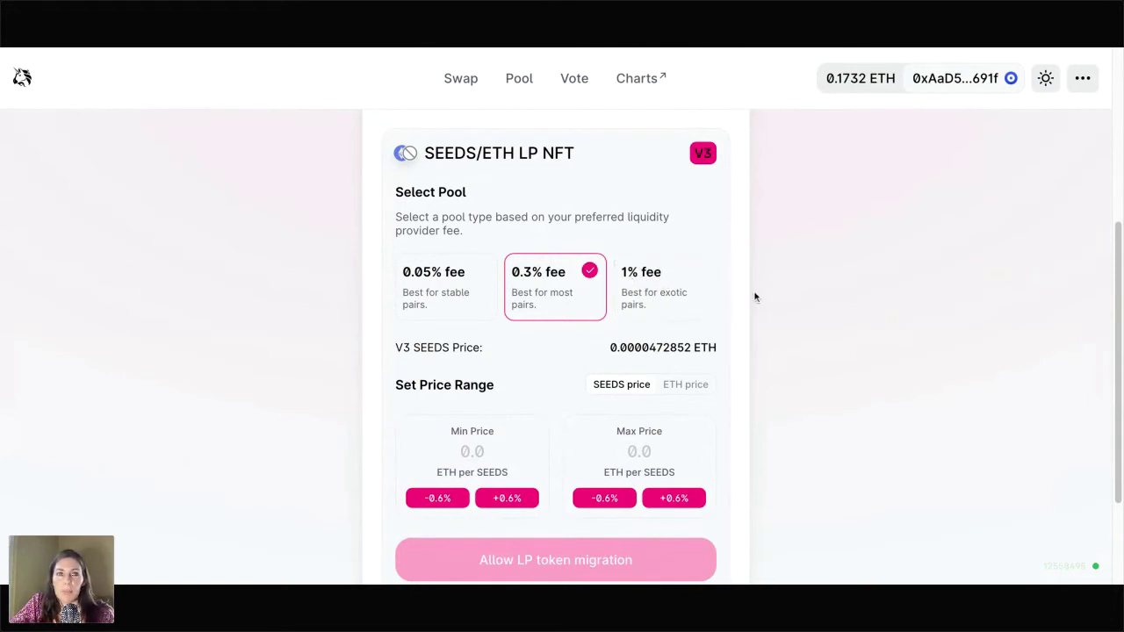
Set the V3 pool's fee tier to 0.3% and express the price range as ETH price
{"action": "left_click", "coordinate": [677, 303]}
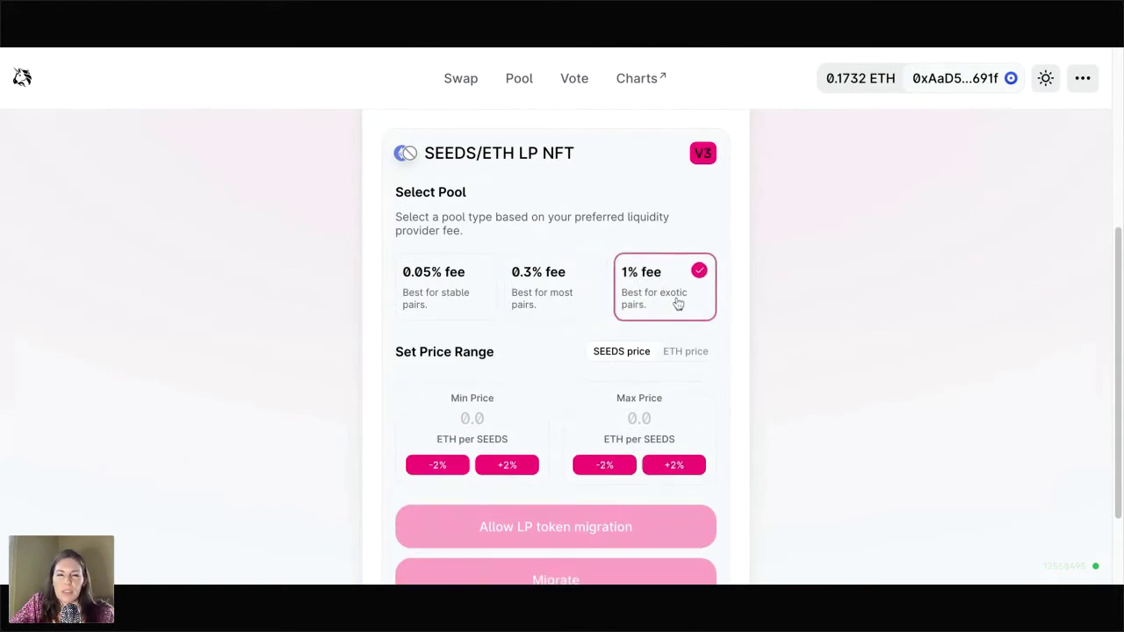
{"action": "left_click", "coordinate": [562, 289]}
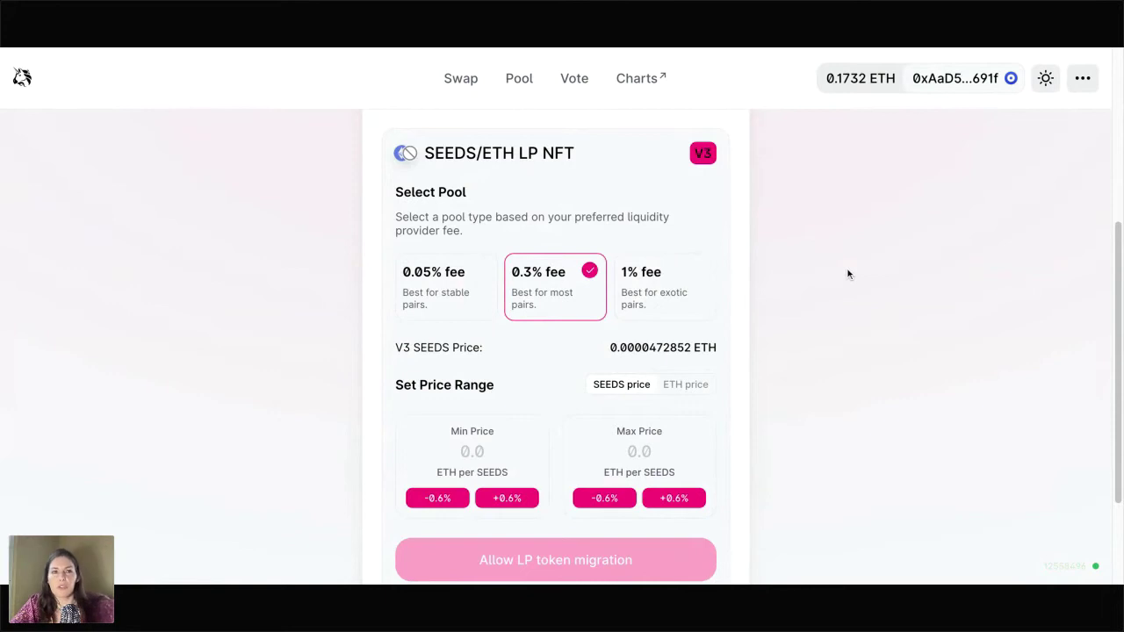
{"action": "scroll", "coordinate": [562, 351], "scroll_direction": "down", "scroll_amount": 2}
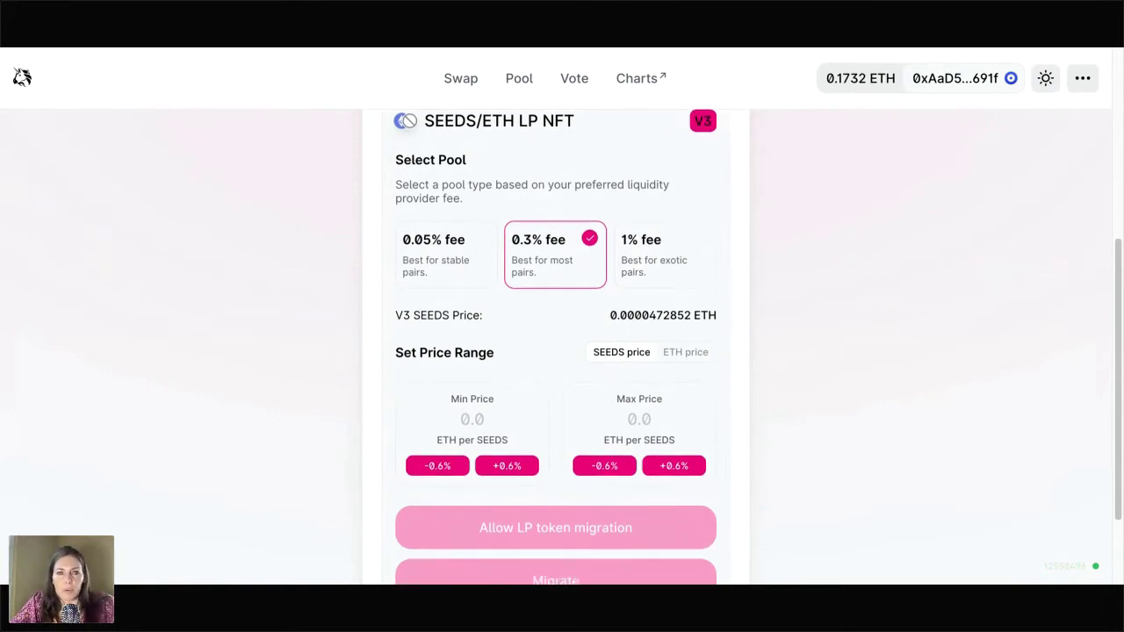
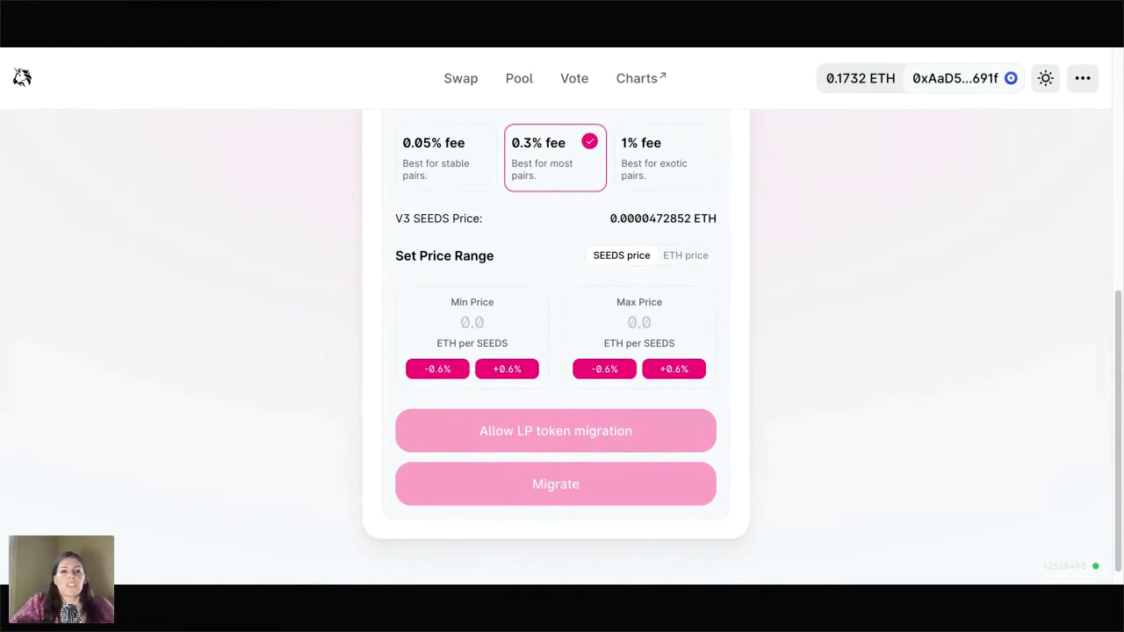
{"action": "left_click", "coordinate": [698, 257]}
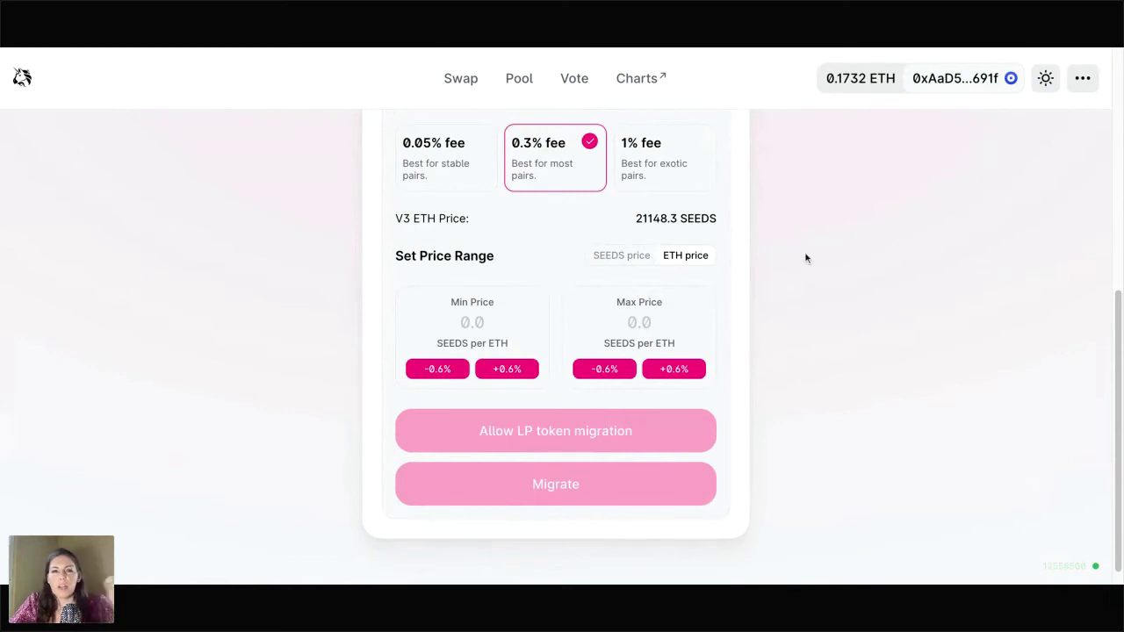
Set the price range to a minimum of 20000 and a maximum of 24000 SEEDS per ETH, and review the migrated and refunded amounts
{"action": "left_click", "coordinate": [488, 319]}
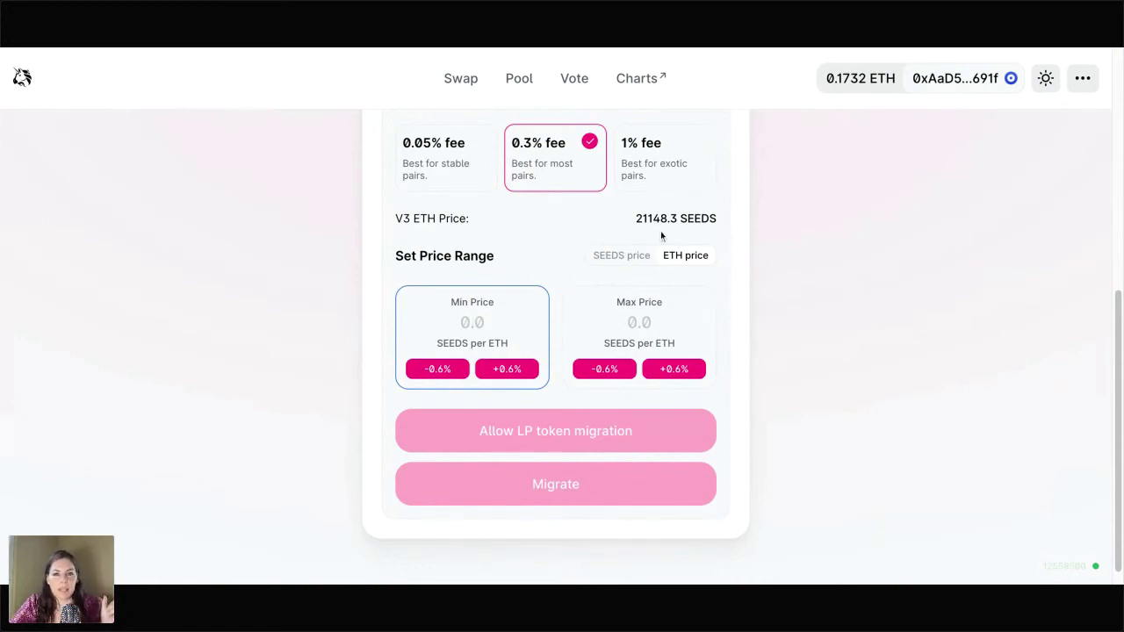
{"action": "type", "text": "20000"}
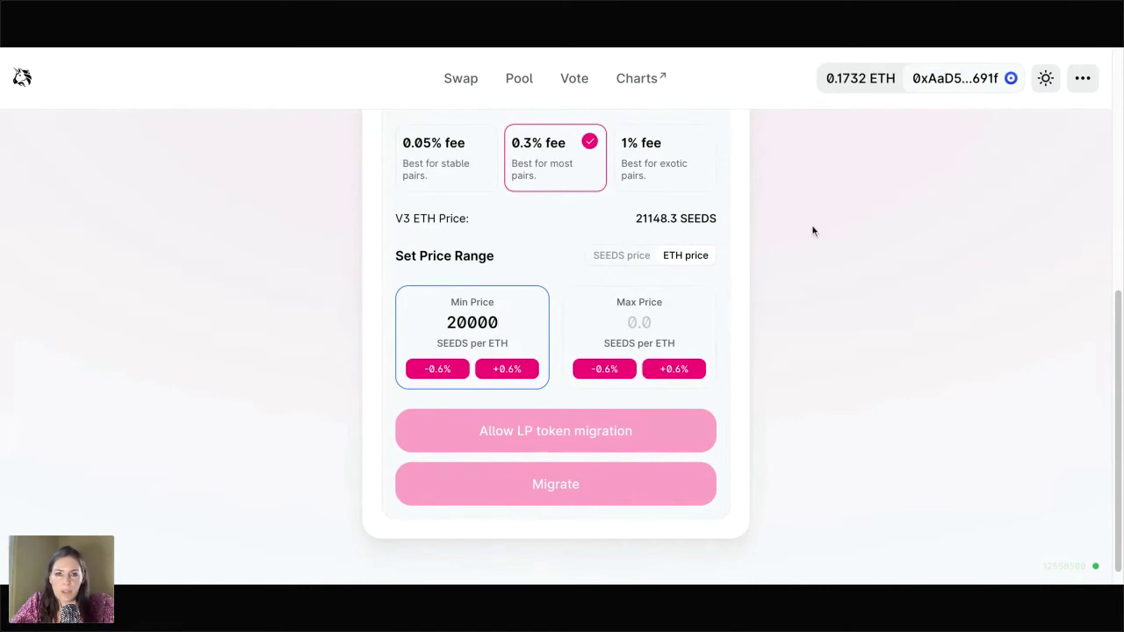
{"action": "key", "text": "Tab"}
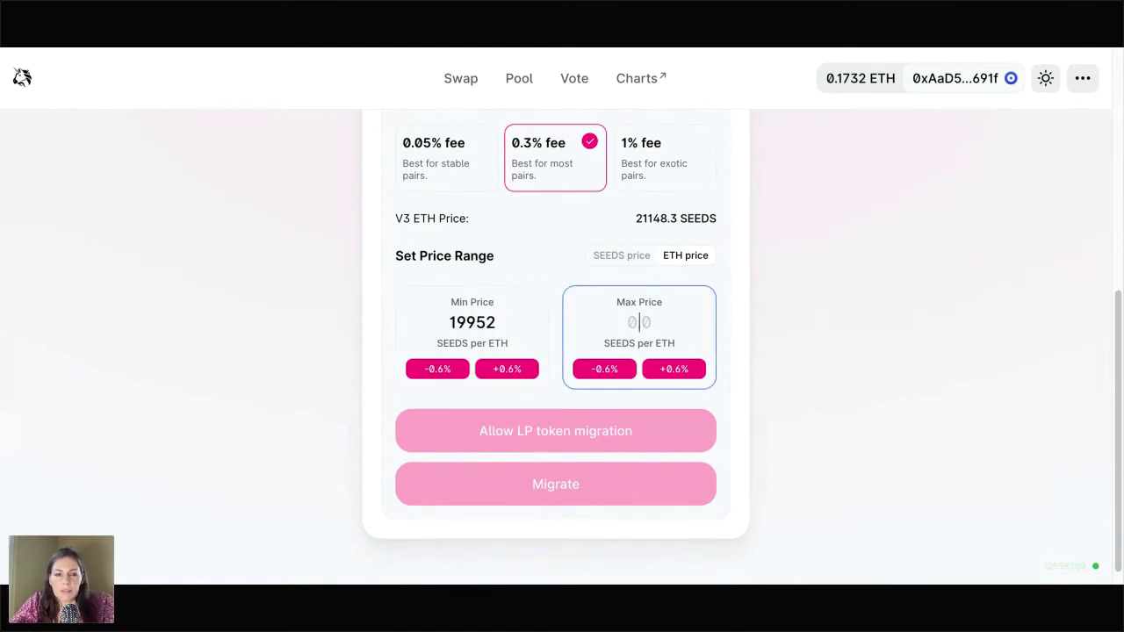
{"action": "type", "text": "24000"}
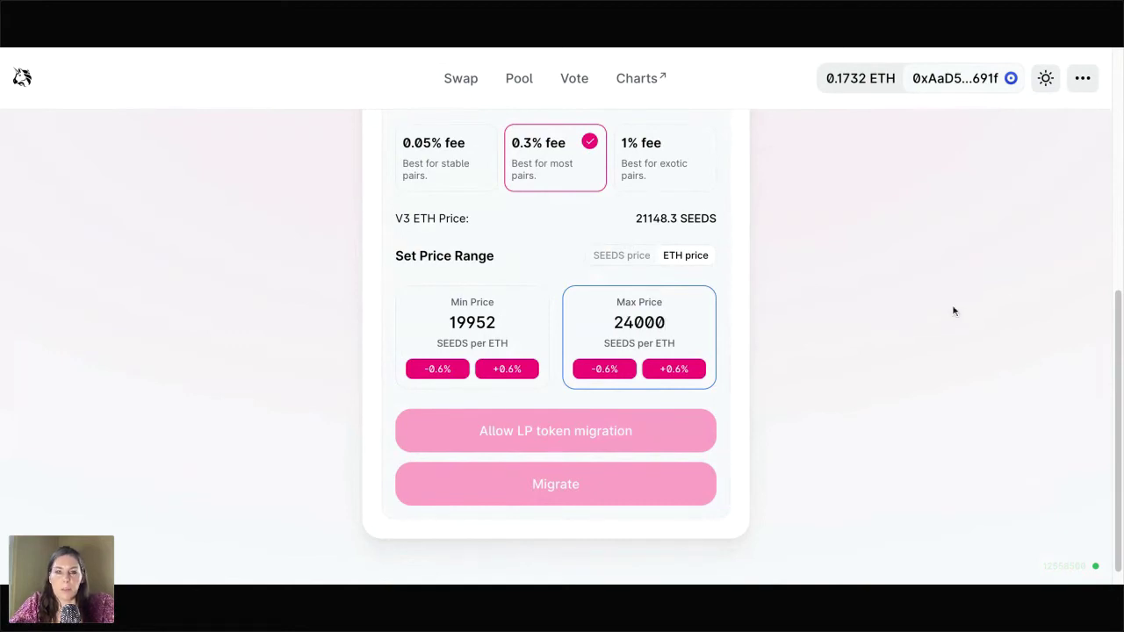
{"action": "left_click", "coordinate": [873, 329]}
{"action": "scroll", "coordinate": [846, 354], "scroll_direction": "down", "scroll_amount": 2}
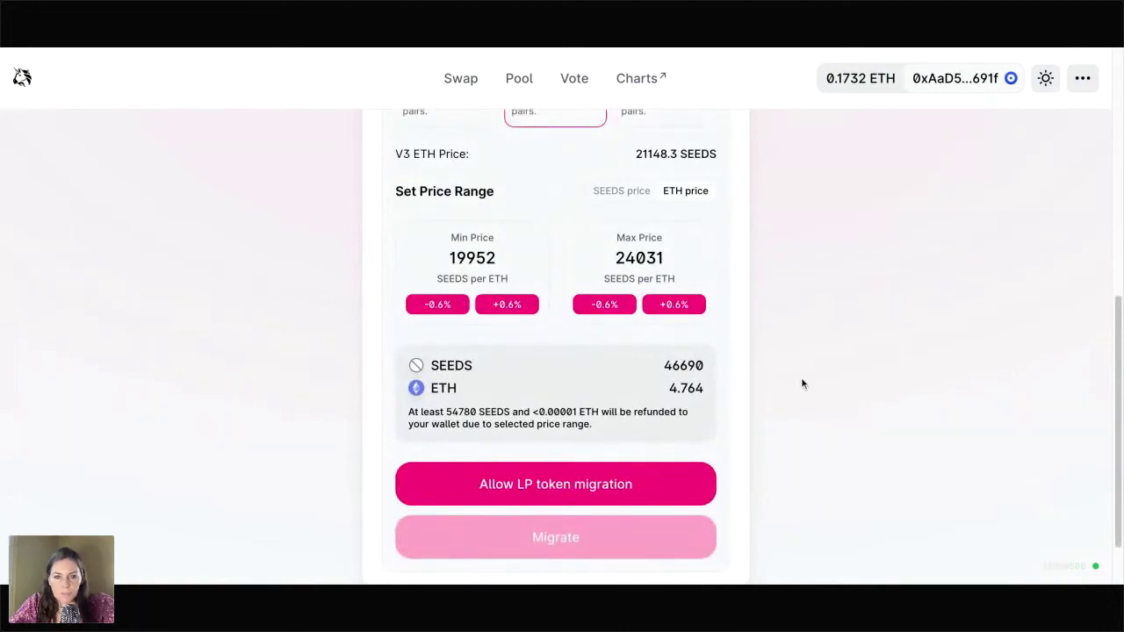
{"action": "scroll", "coordinate": [802, 383], "scroll_direction": "down", "scroll_amount": 1}
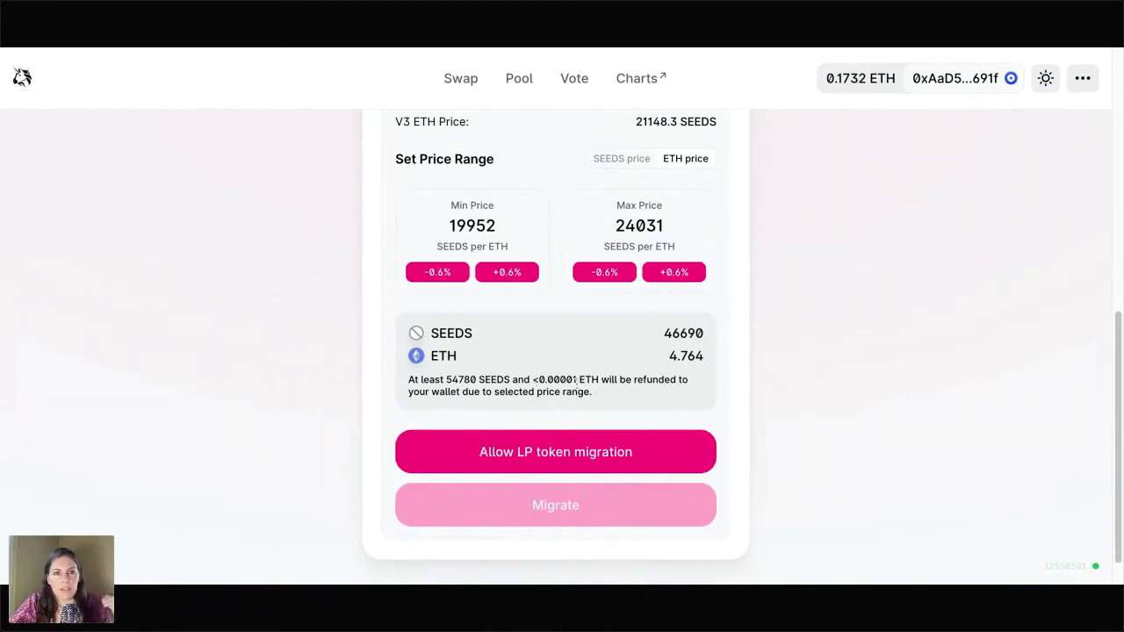
{"action": "scroll", "coordinate": [848, 353], "scroll_direction": "down", "scroll_amount": 1}
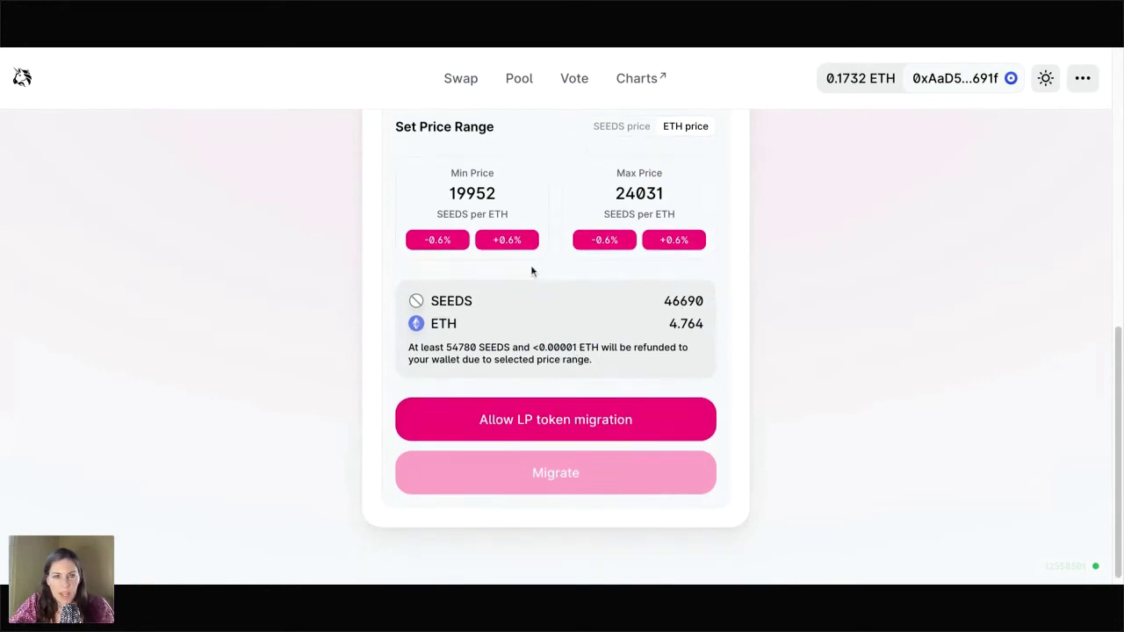
{"action": "scroll", "coordinate": [849, 218], "scroll_direction": "up", "scroll_amount": 1}
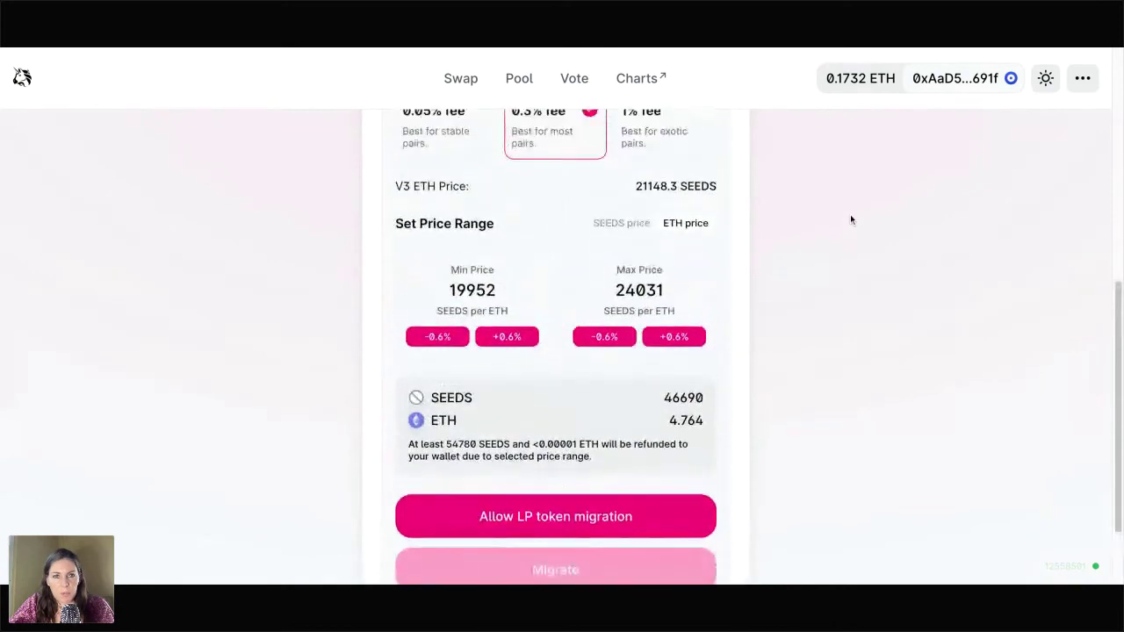
{"action": "scroll", "coordinate": [850, 219], "scroll_direction": "down", "scroll_amount": 1}
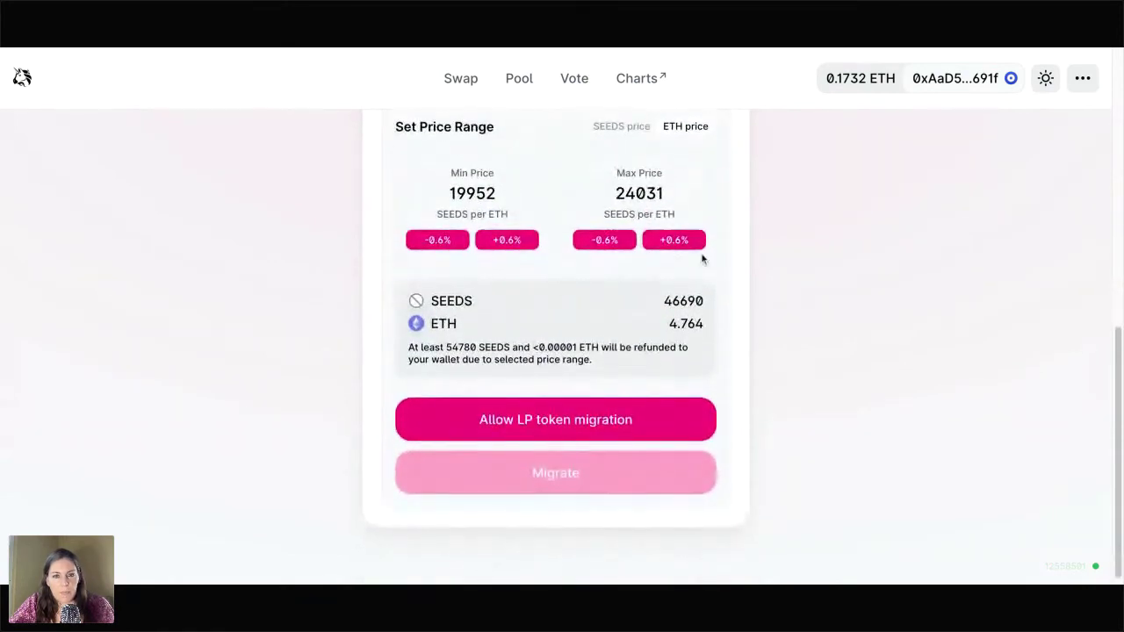
Allow the SEEDS/ETH LP token migration and submit the migration to V3
{"action": "left_click", "coordinate": [537, 422]}
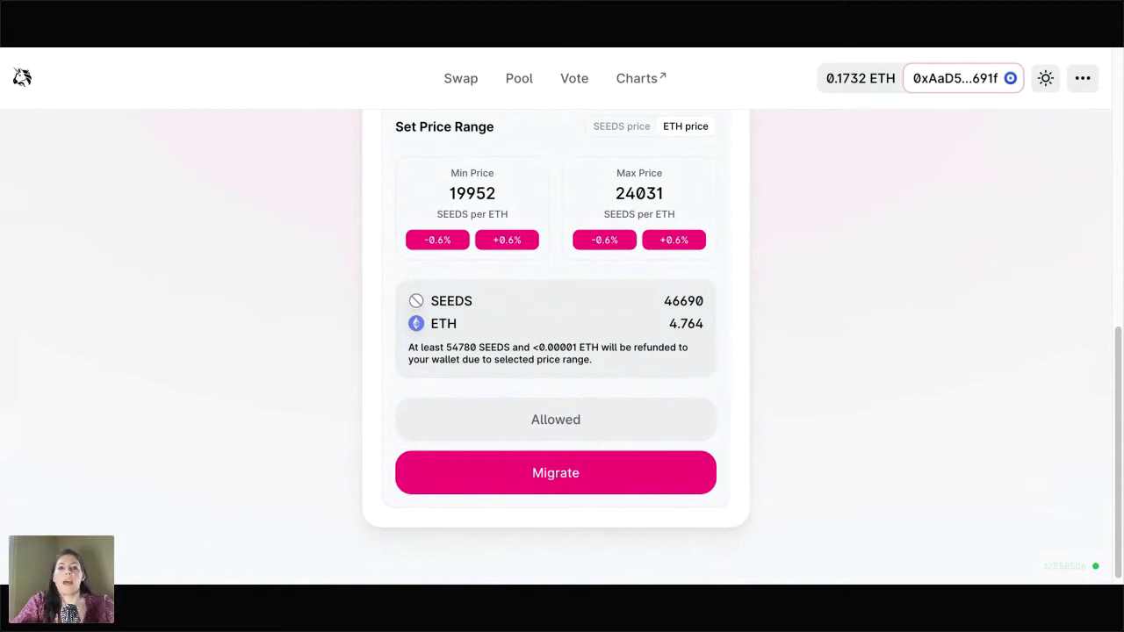
{"action": "left_click", "coordinate": [529, 476]}
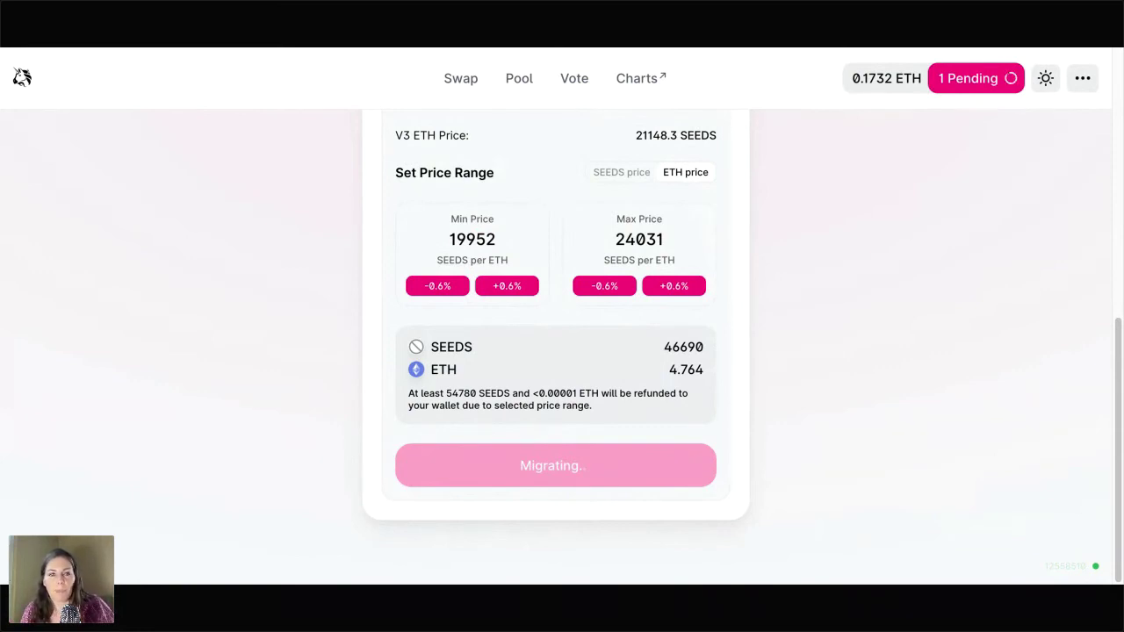
Examine the submitted migration's V2 token amounts, V3 fee tier, price range and refund details while it is pending
{"action": "scroll", "coordinate": [555, 346], "scroll_direction": "up", "scroll_amount": 3}
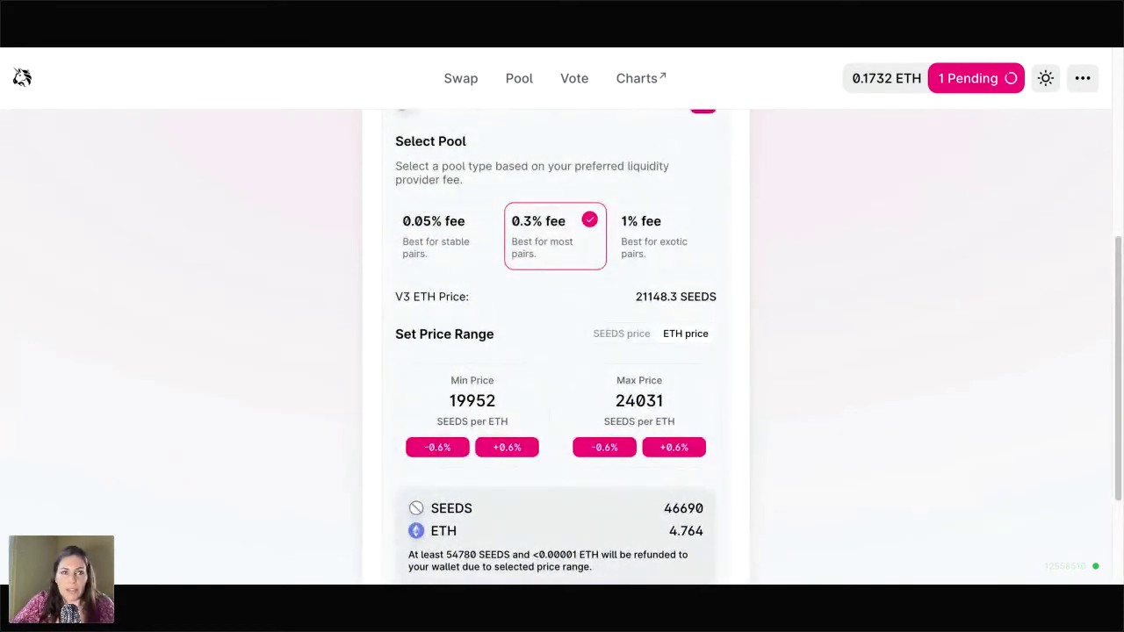
{"action": "scroll", "coordinate": [555, 346], "scroll_direction": "down", "scroll_amount": 3}
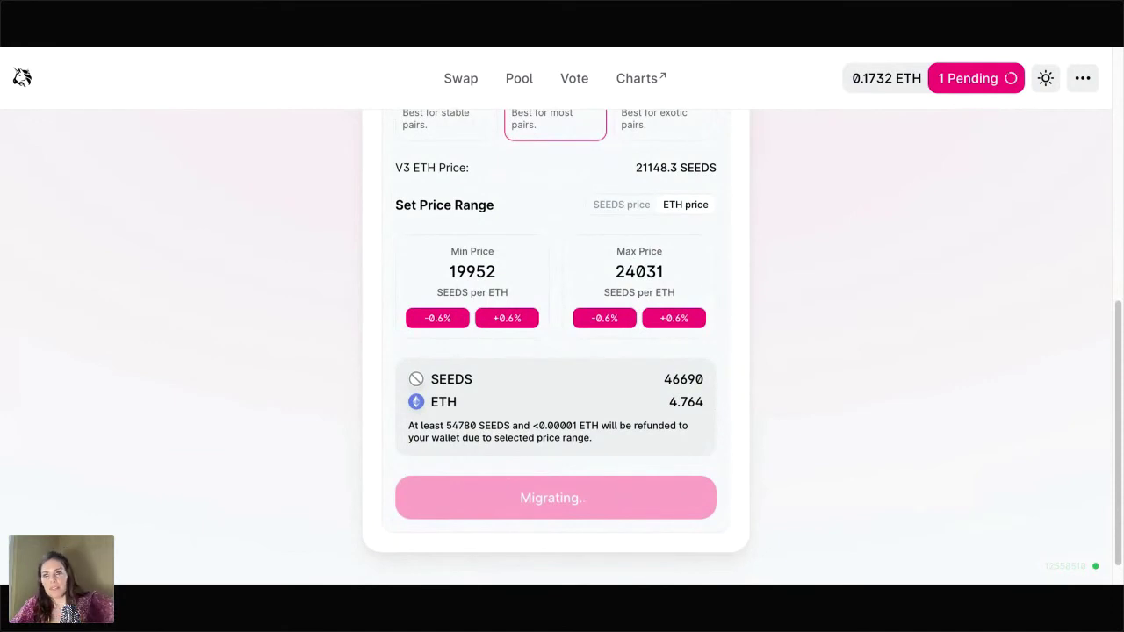
{"action": "scroll", "coordinate": [555, 346], "scroll_direction": "down", "scroll_amount": 1}
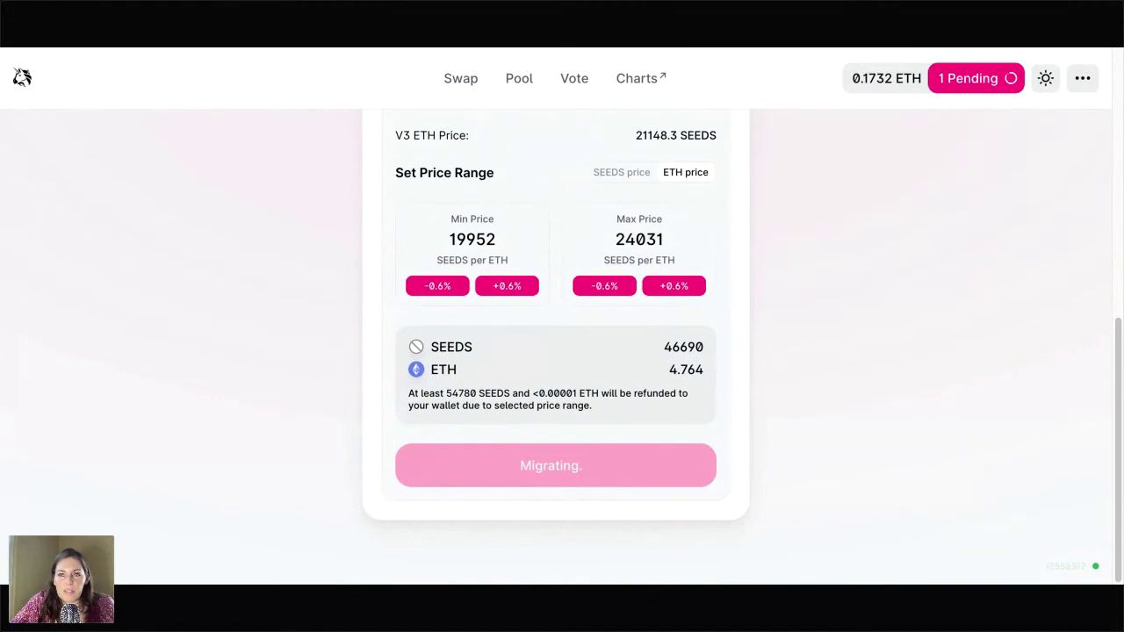
{"action": "scroll", "coordinate": [731, 316], "scroll_direction": "up", "scroll_amount": 2}
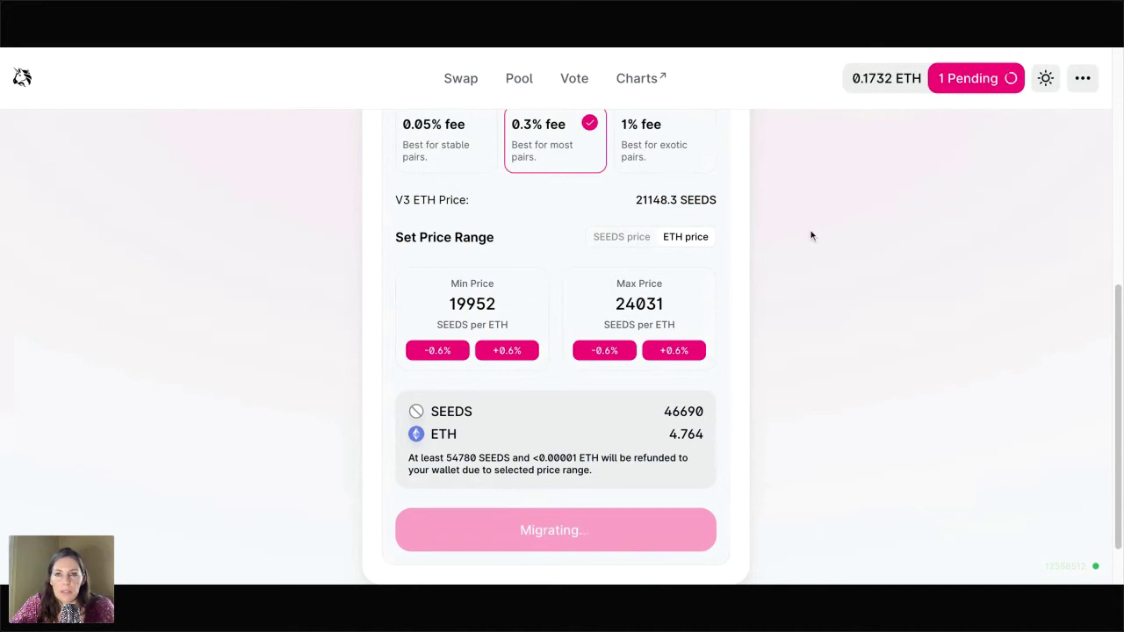
{"action": "scroll", "coordinate": [831, 273], "scroll_direction": "up", "scroll_amount": 6}
{"action": "scroll", "coordinate": [831, 273], "scroll_direction": "up", "scroll_amount": 2}
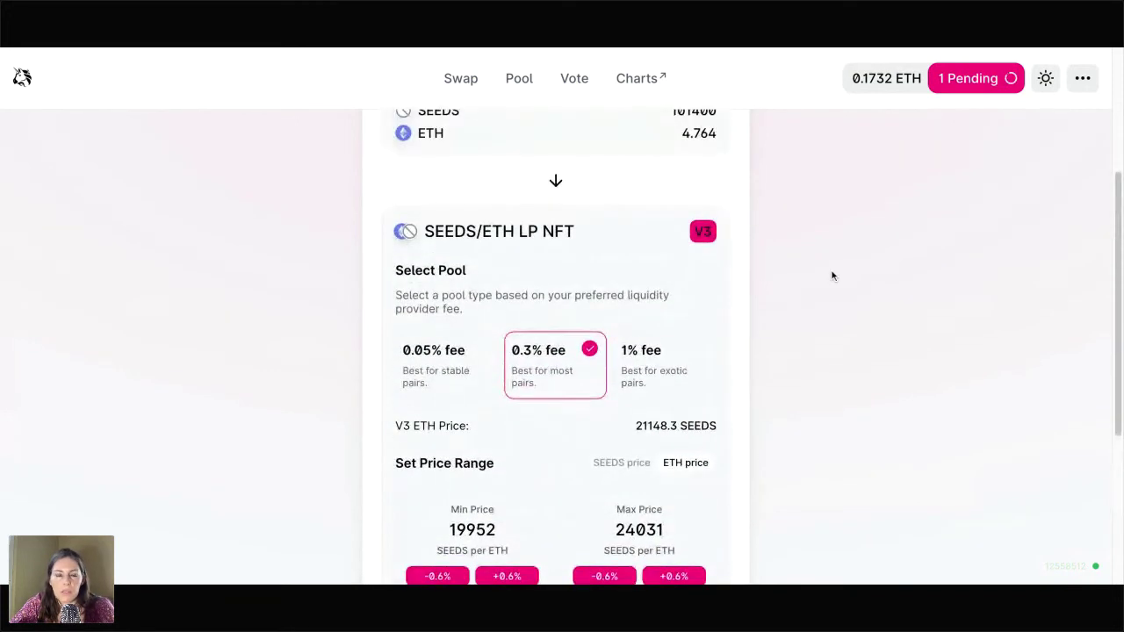
{"action": "scroll", "coordinate": [830, 273], "scroll_direction": "down", "scroll_amount": 2}
{"action": "scroll", "coordinate": [830, 273], "scroll_direction": "up", "scroll_amount": 1}
{"action": "scroll", "coordinate": [664, 138], "scroll_direction": "up", "scroll_amount": 4}
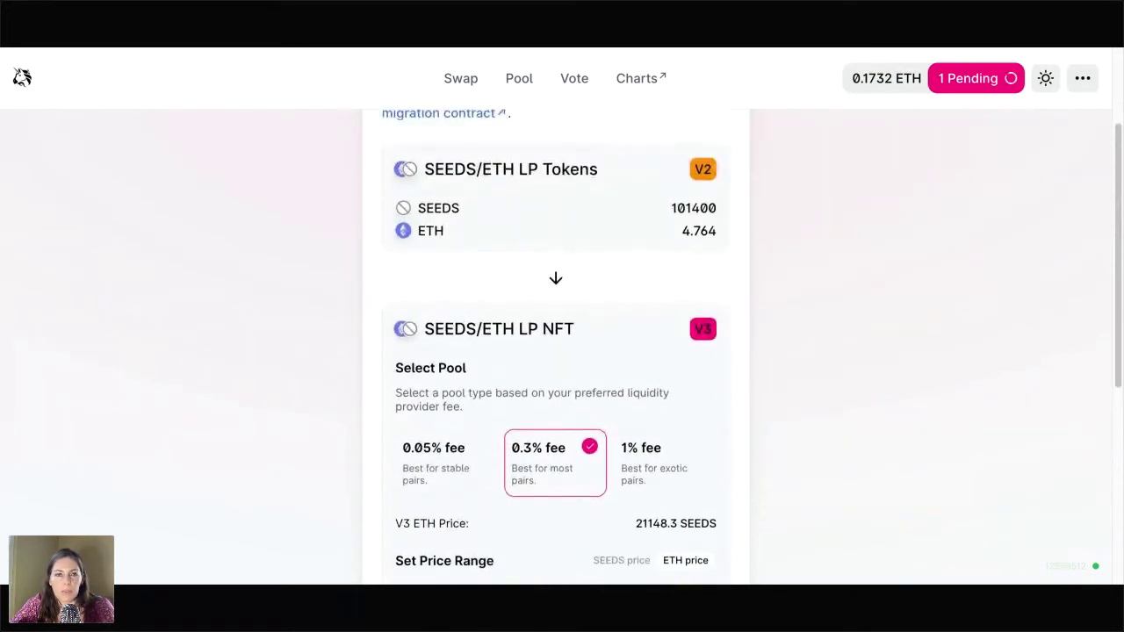
Go to the pools overview and change the connected wallet from Coinbase Wallet to MetaMask
{"action": "left_click", "coordinate": [519, 78]}
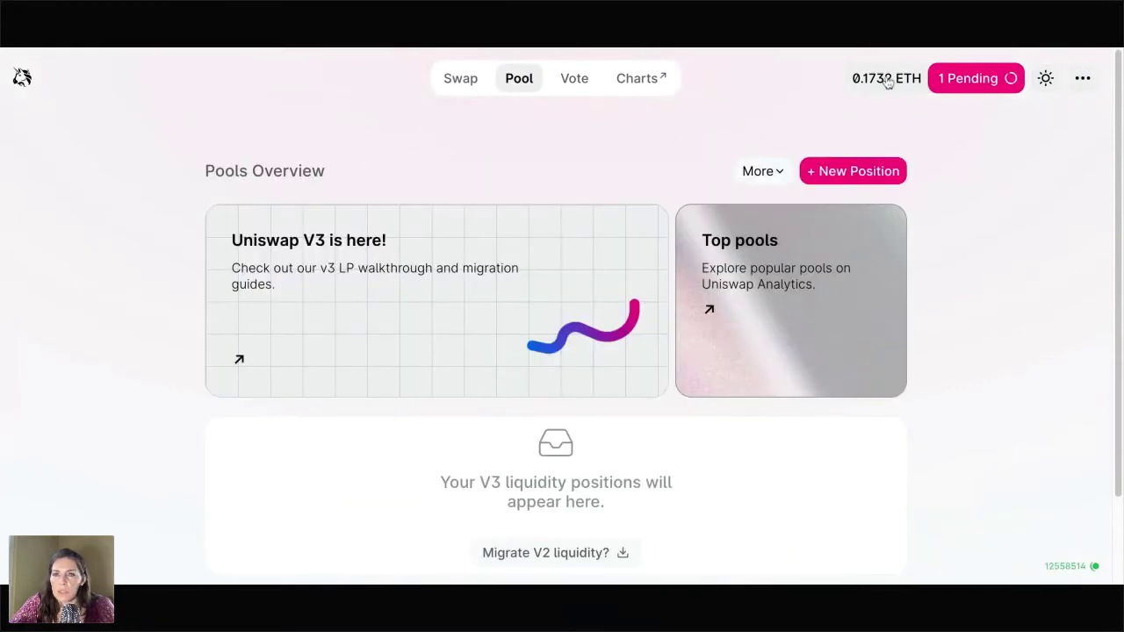
{"action": "left_click", "coordinate": [963, 78]}
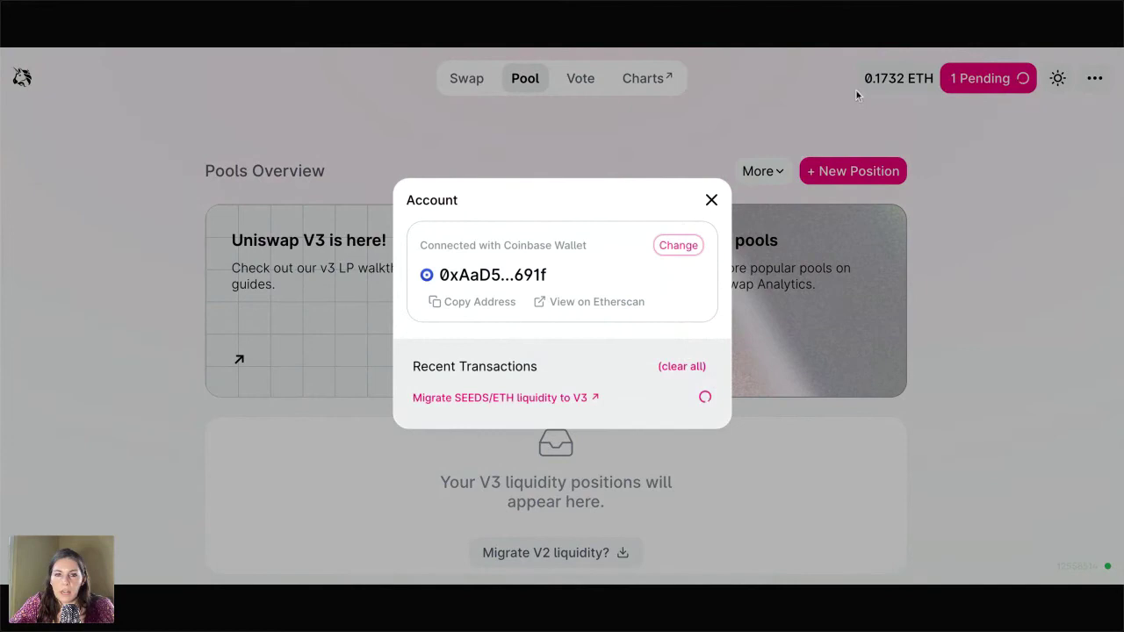
{"action": "left_click", "coordinate": [681, 247]}
{"action": "left_click", "coordinate": [514, 261]}
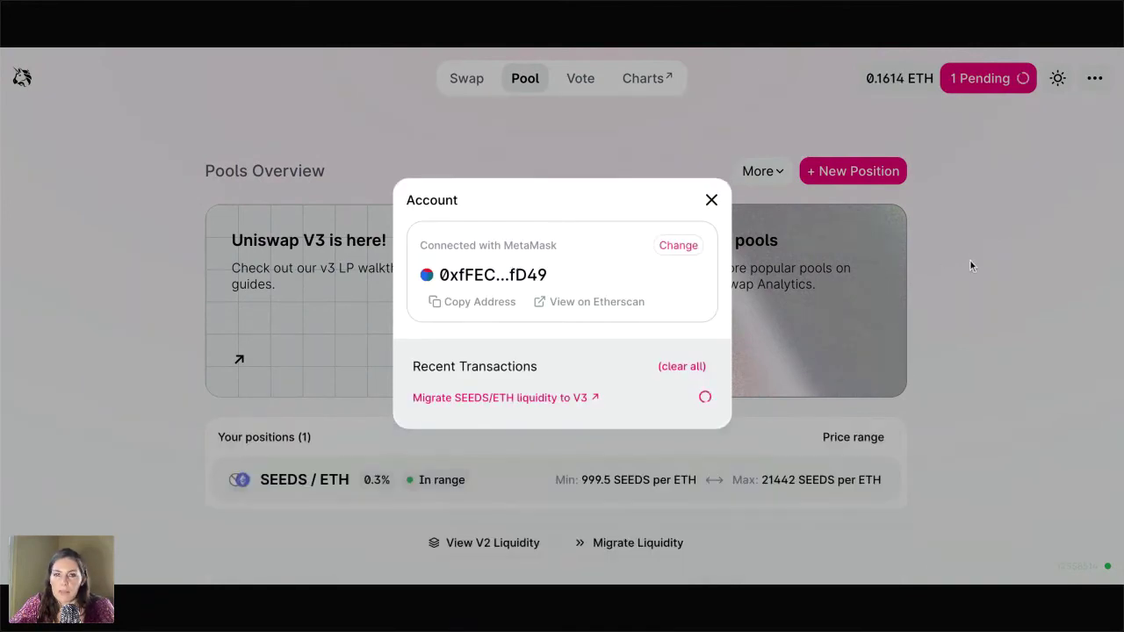
{"action": "left_click", "coordinate": [988, 292]}
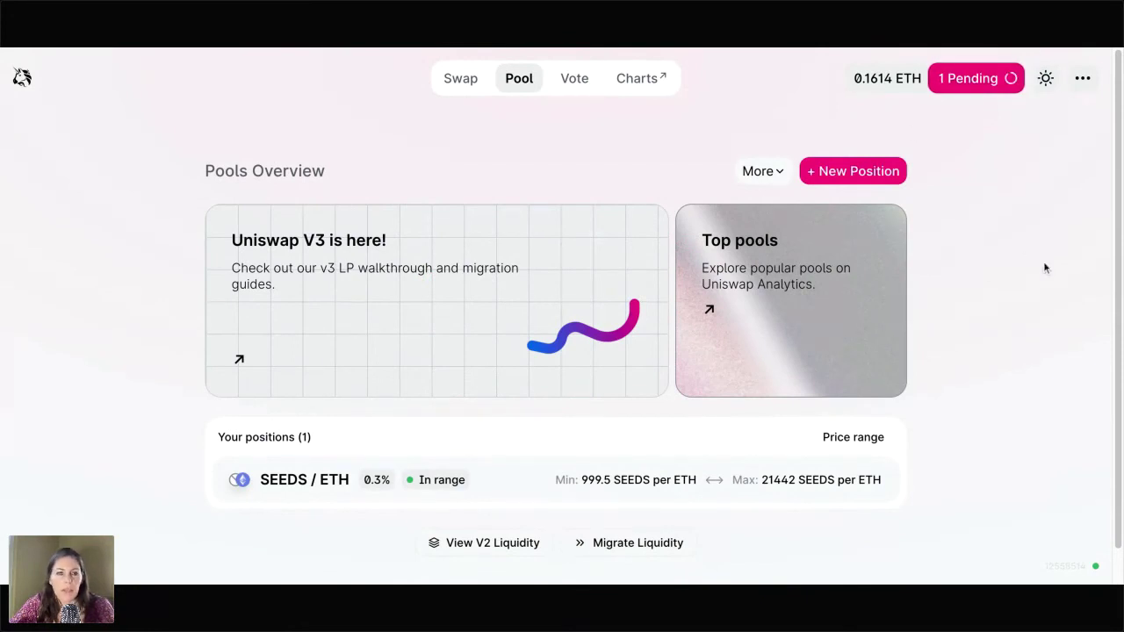
Open the details of the existing SEEDS/ETH 0.3% V3 position
{"action": "scroll", "coordinate": [1044, 264], "scroll_direction": "down", "scroll_amount": 1}
{"action": "scroll", "coordinate": [1043, 261], "scroll_direction": "up", "scroll_amount": 1}
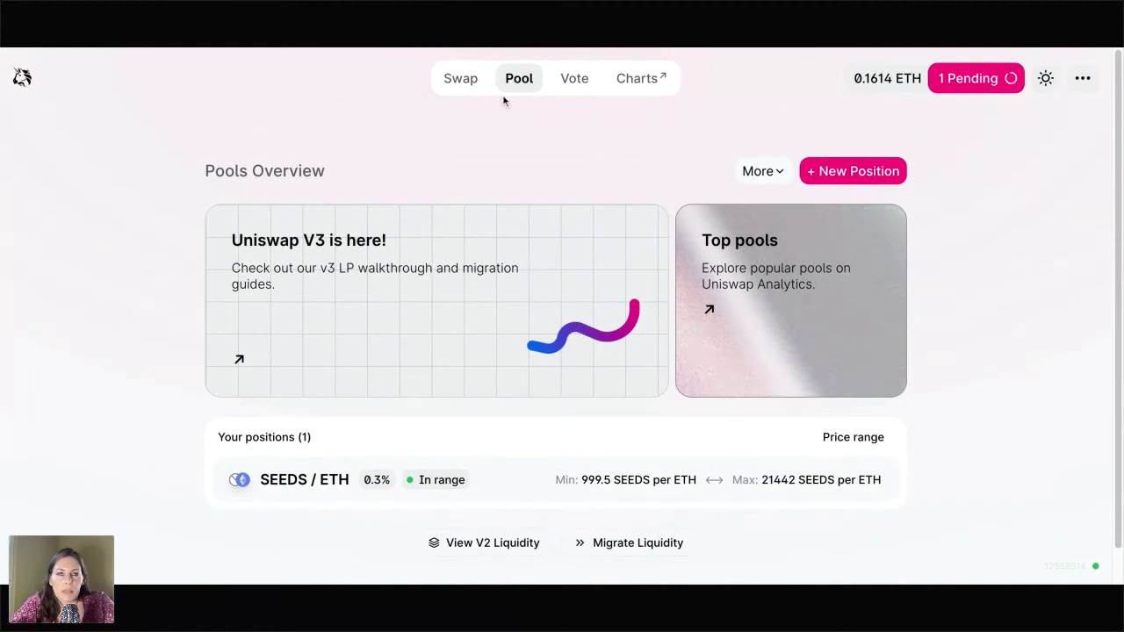
{"action": "scroll", "coordinate": [1003, 328], "scroll_direction": "down", "scroll_amount": 2}
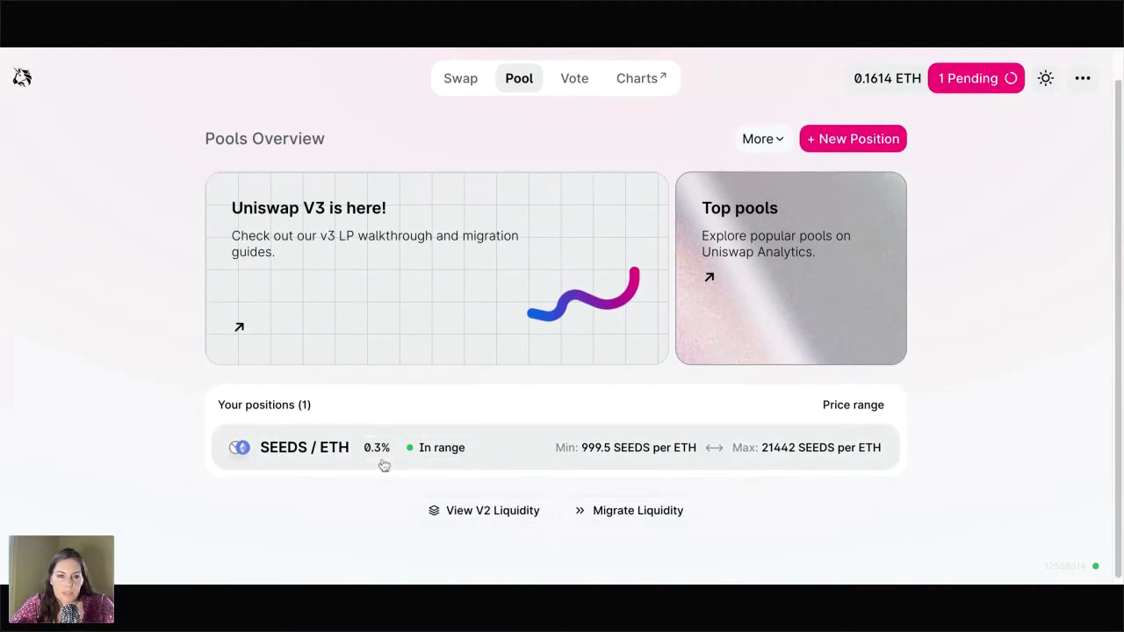
{"action": "left_click", "coordinate": [338, 449]}
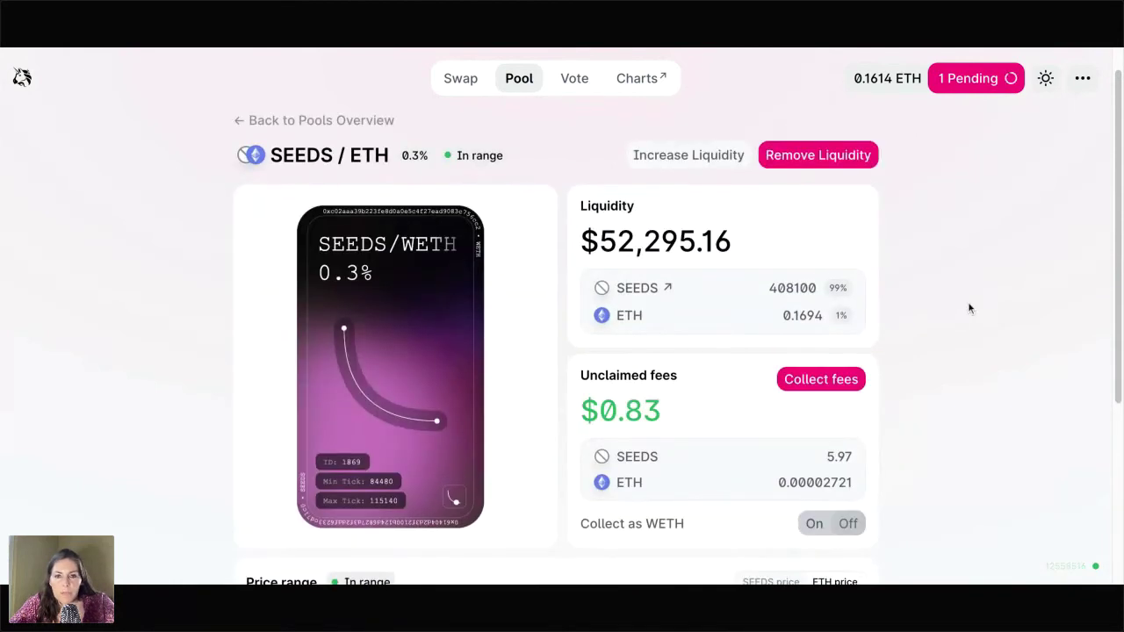
Examine the SEEDS/ETH position's liquidity, token split, unclaimed fees and minimum, maximum and current prices
{"action": "scroll", "coordinate": [970, 308], "scroll_direction": "down", "scroll_amount": 1}
{"action": "scroll", "coordinate": [969, 308], "scroll_direction": "up", "scroll_amount": 3}
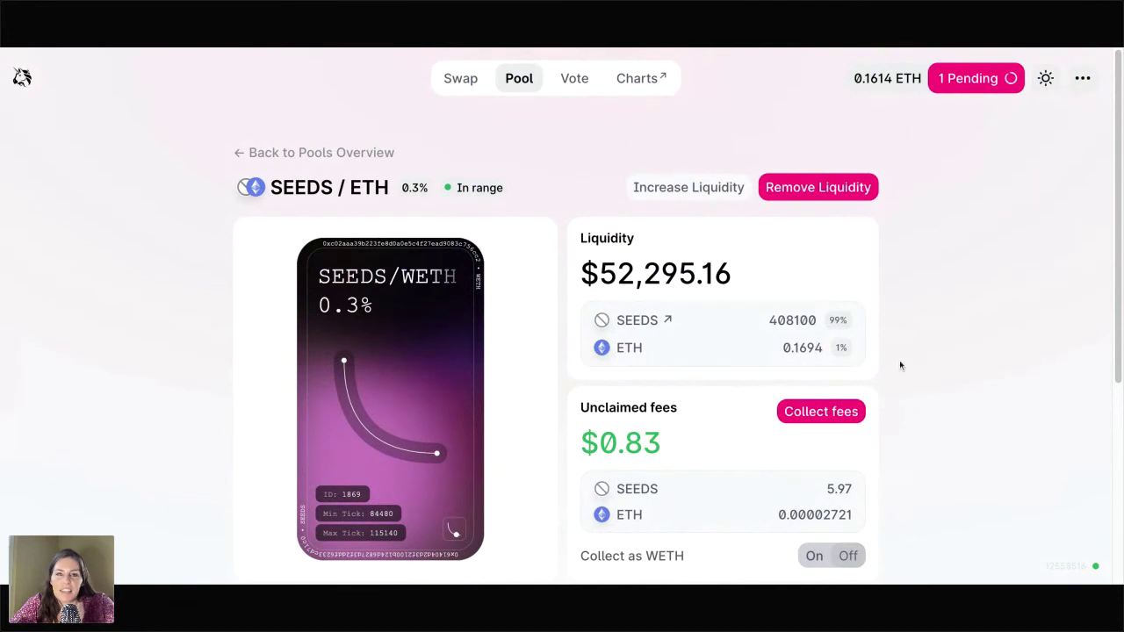
{"action": "scroll", "coordinate": [970, 305], "scroll_direction": "down", "scroll_amount": 1}
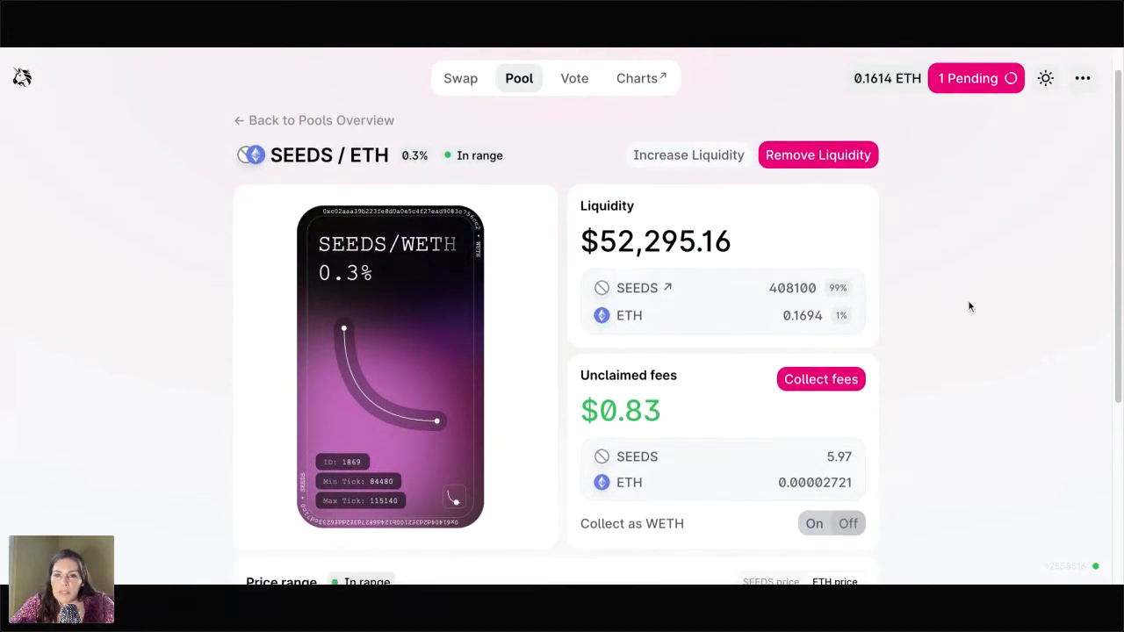
{"action": "scroll", "coordinate": [969, 305], "scroll_direction": "down", "scroll_amount": 1}
{"action": "scroll", "coordinate": [969, 306], "scroll_direction": "up", "scroll_amount": 1}
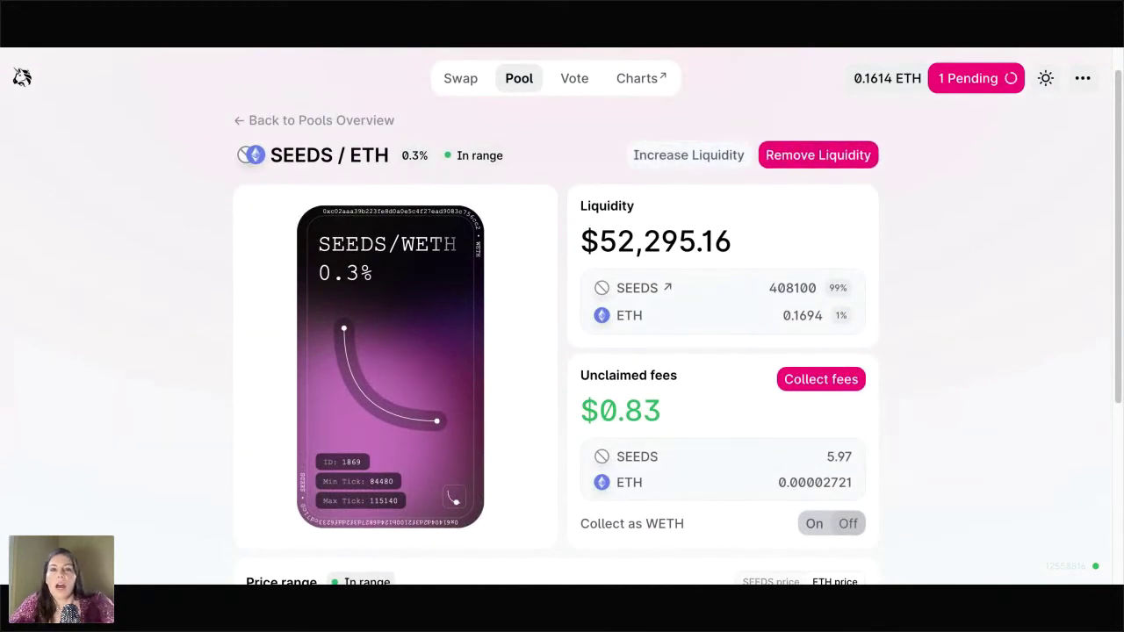
{"action": "scroll", "coordinate": [554, 328], "scroll_direction": "down", "scroll_amount": 5}
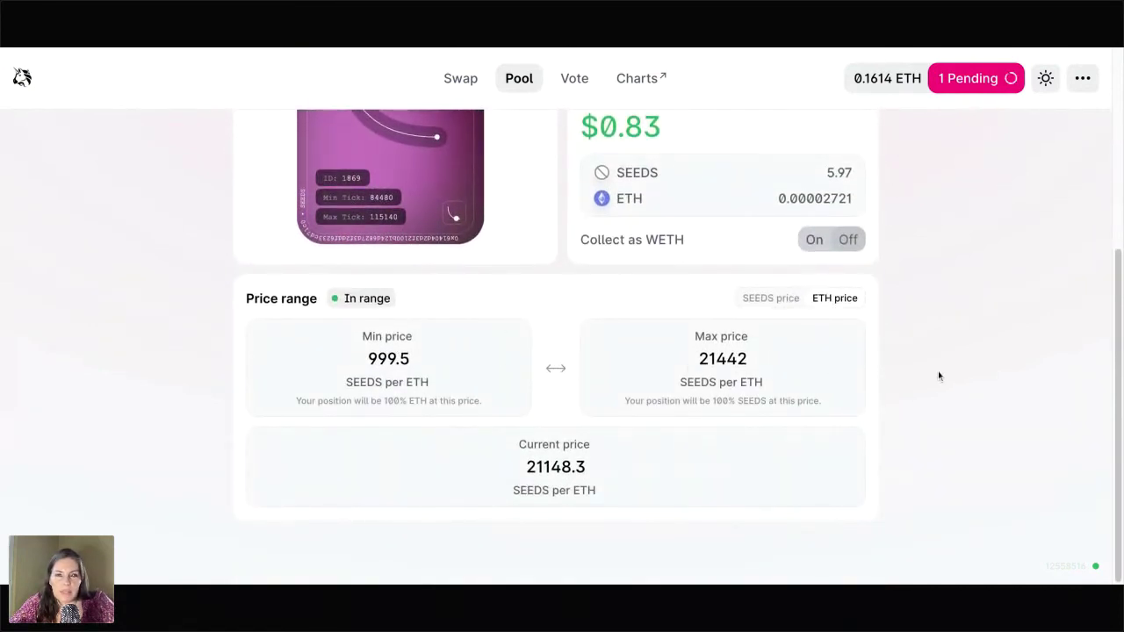
{"action": "scroll", "coordinate": [940, 376], "scroll_direction": "up", "scroll_amount": 2}
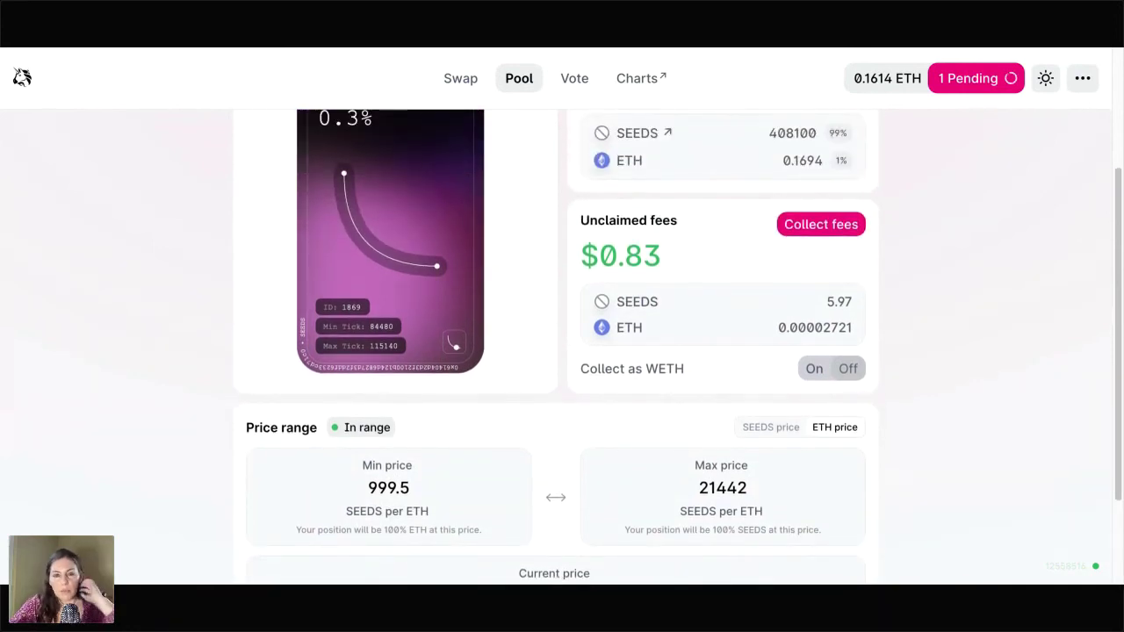
{"action": "scroll", "coordinate": [676, 345], "scroll_direction": "up", "scroll_amount": 1}
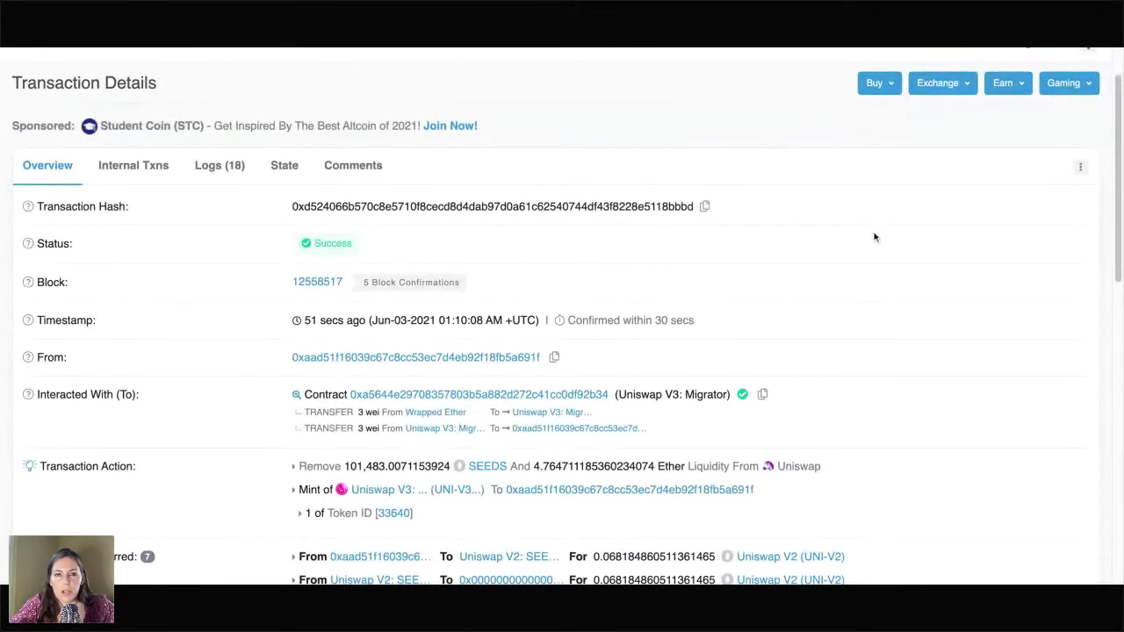
Switch to Etherscan and examine the migration transaction's status, liquidity removal, token transfers, minted position NFT and fee
{"action": "scroll", "coordinate": [685, 118], "scroll_direction": "up", "scroll_amount": 1}
{"action": "scroll", "coordinate": [686, 122], "scroll_direction": "up", "scroll_amount": 1}
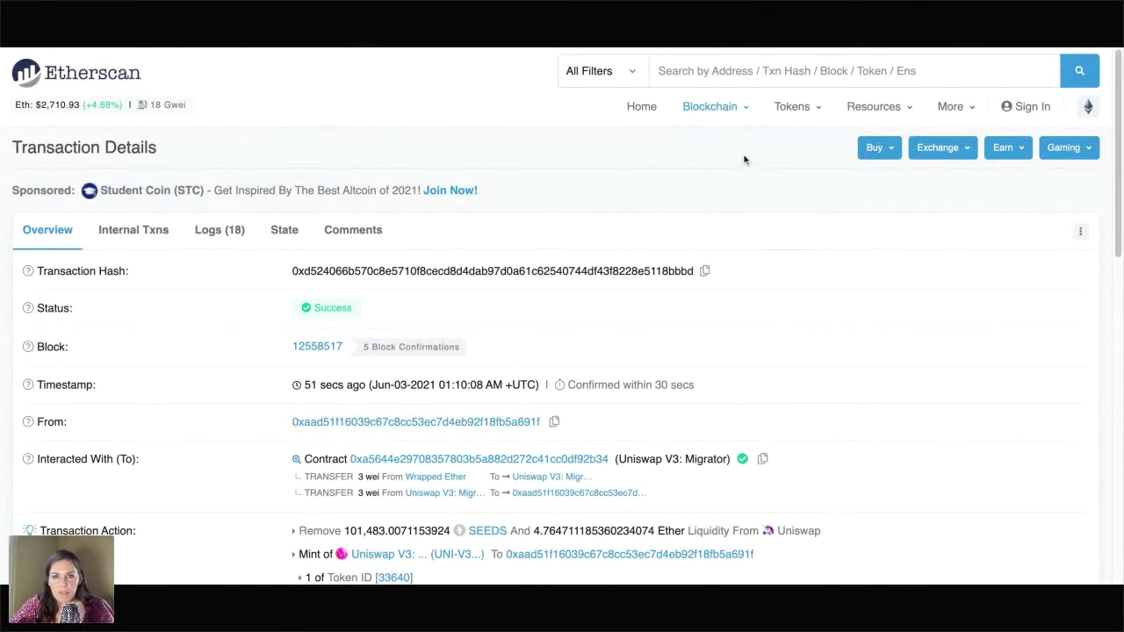
{"action": "scroll", "coordinate": [738, 154], "scroll_direction": "down", "scroll_amount": 5}
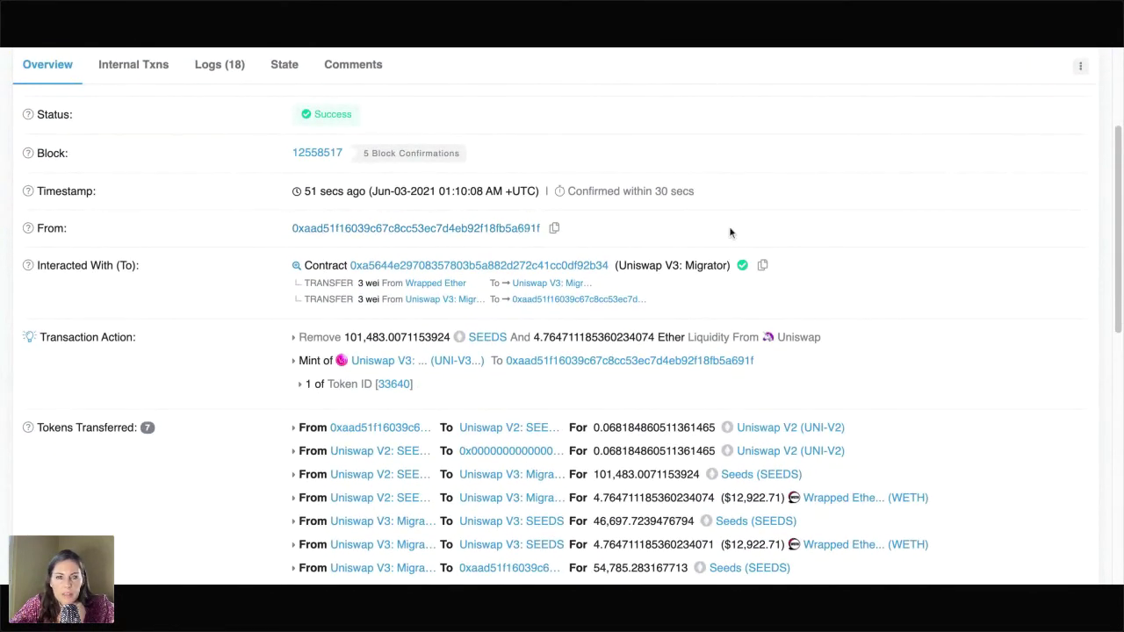
{"action": "scroll", "coordinate": [729, 230], "scroll_direction": "down", "scroll_amount": 1}
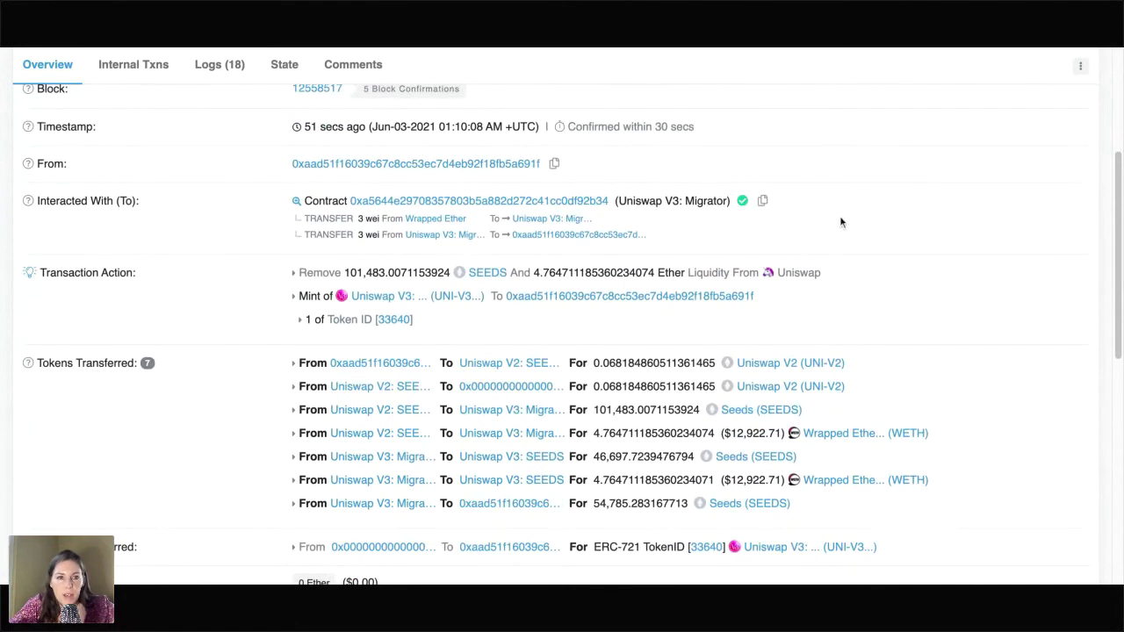
{"action": "scroll", "coordinate": [840, 220], "scroll_direction": "down", "scroll_amount": 1}
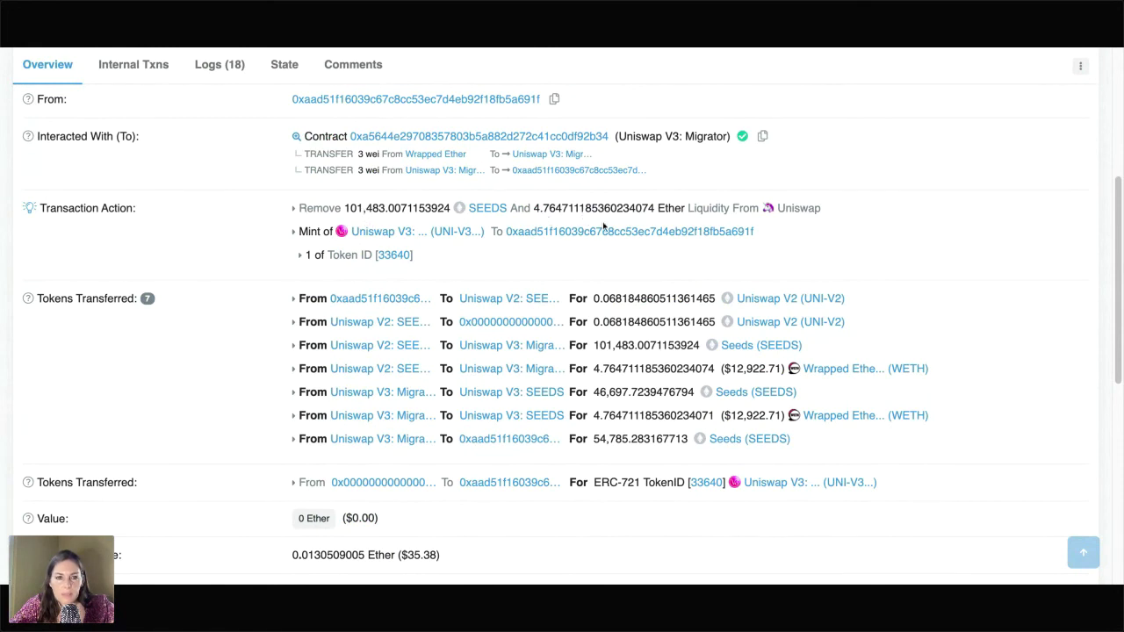
{"action": "scroll", "coordinate": [604, 230], "scroll_direction": "down", "scroll_amount": 1}
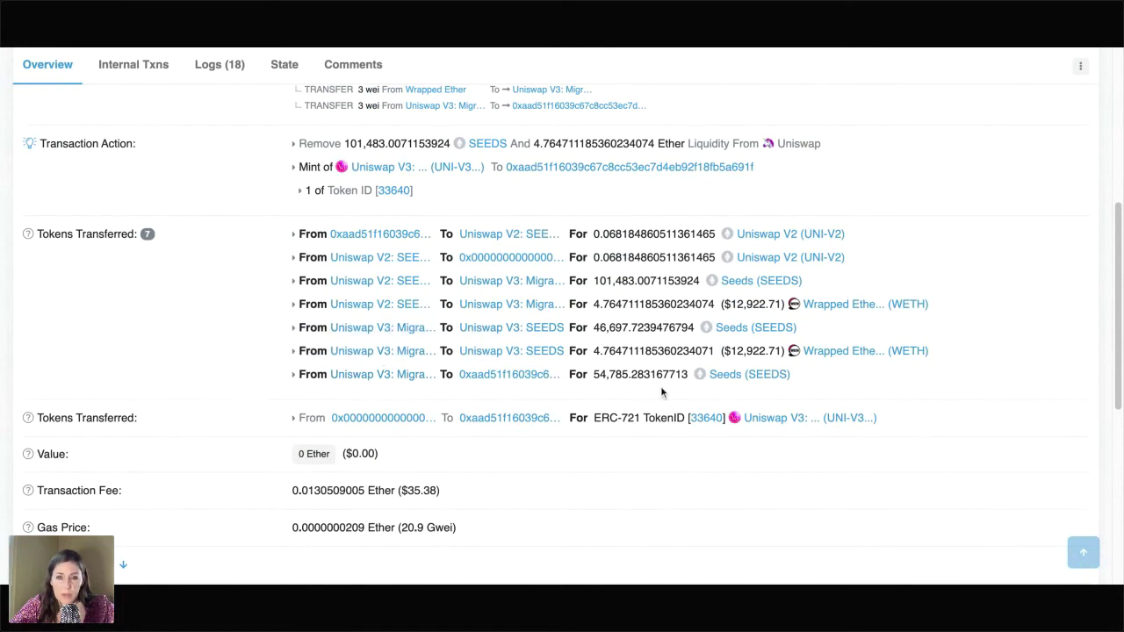
{"action": "scroll", "coordinate": [662, 393], "scroll_direction": "down", "scroll_amount": 3}
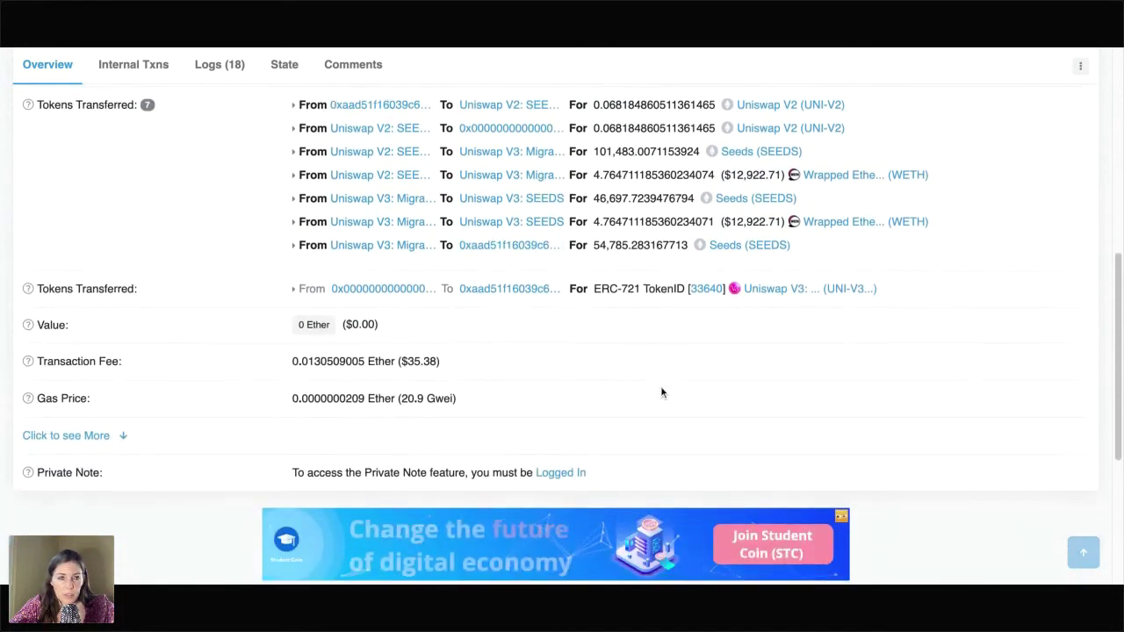
{"action": "scroll", "coordinate": [660, 385], "scroll_direction": "up", "scroll_amount": 1}
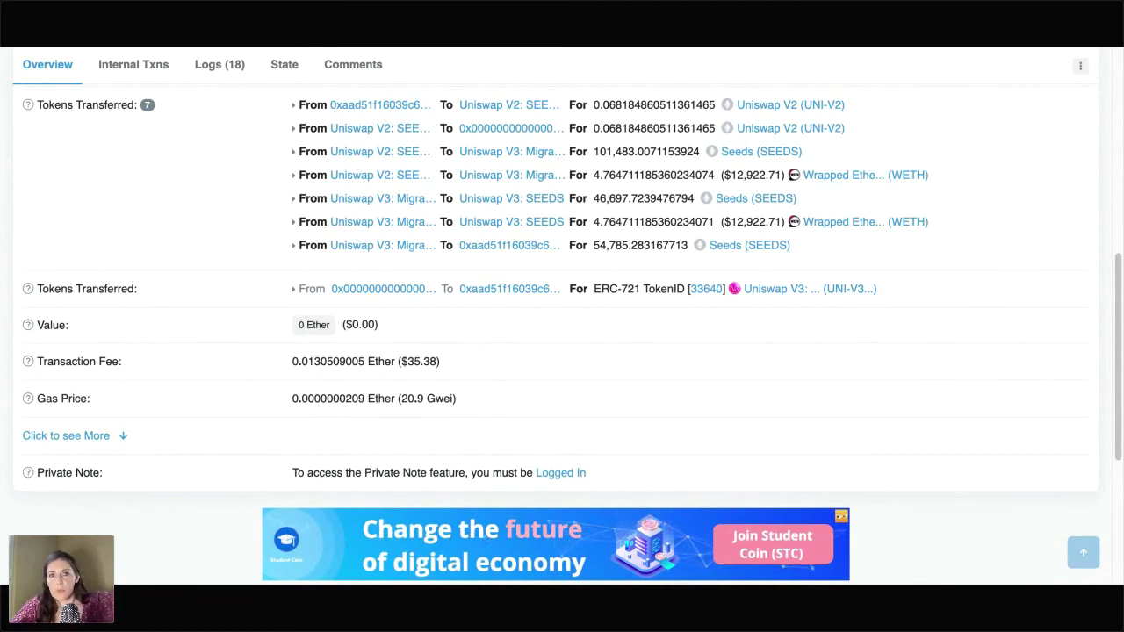
{"action": "scroll", "coordinate": [444, 351], "scroll_direction": "up", "scroll_amount": 1}
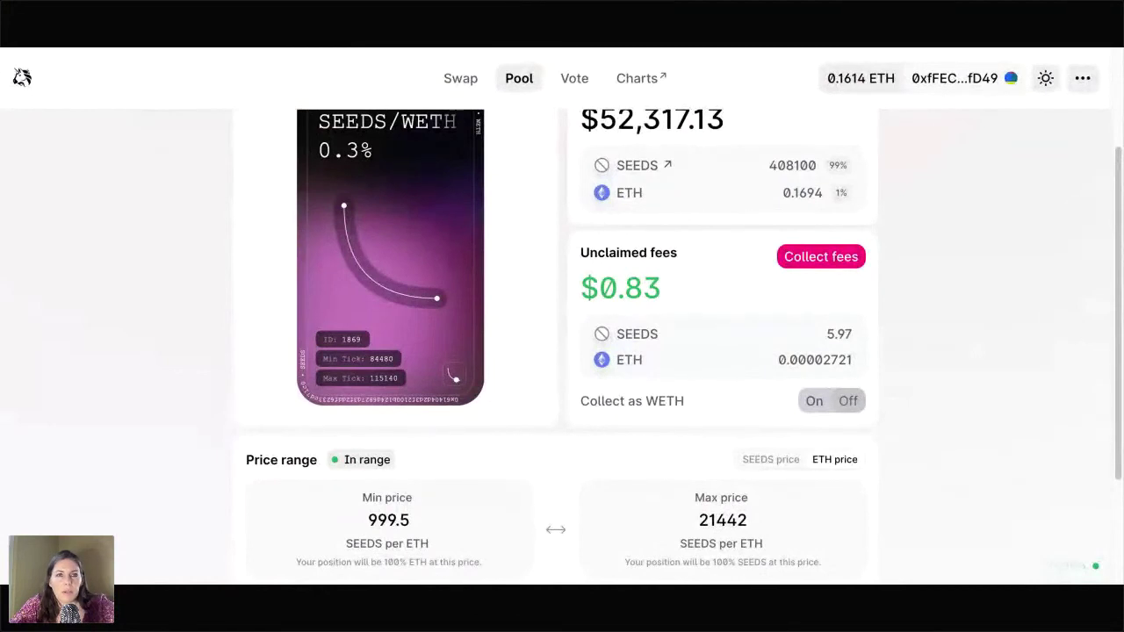
Return to Uniswap and compare the SEEDS/ETH position's price range with the current price, along with its liquidity and unclaimed fees
{"action": "scroll", "coordinate": [958, 272], "scroll_direction": "up", "scroll_amount": 2}
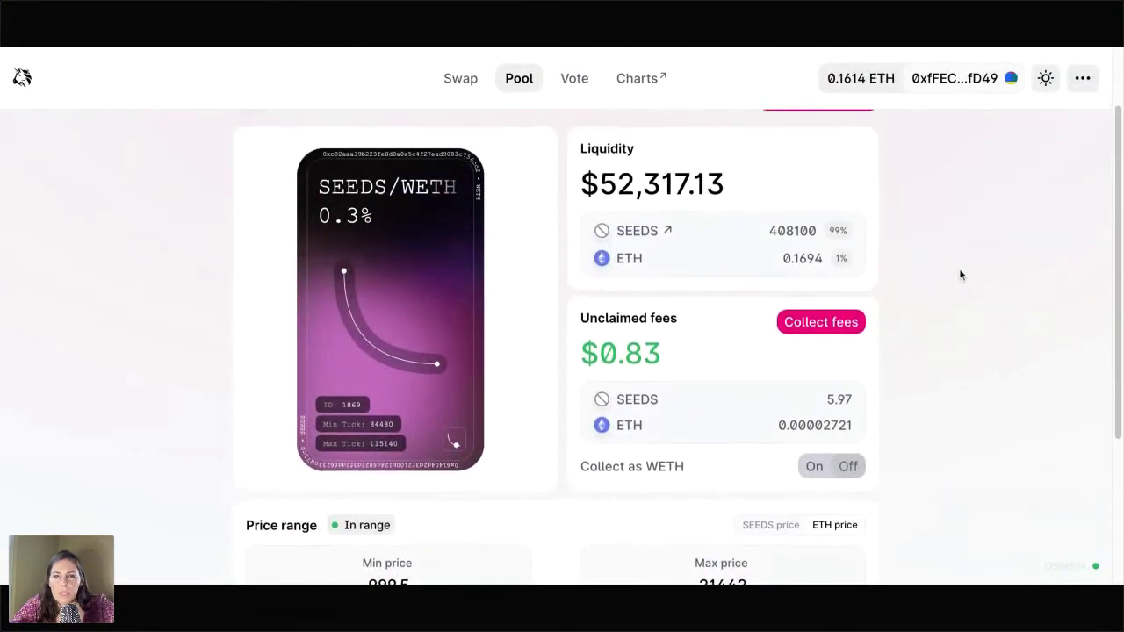
{"action": "scroll", "coordinate": [959, 268], "scroll_direction": "down", "scroll_amount": 5}
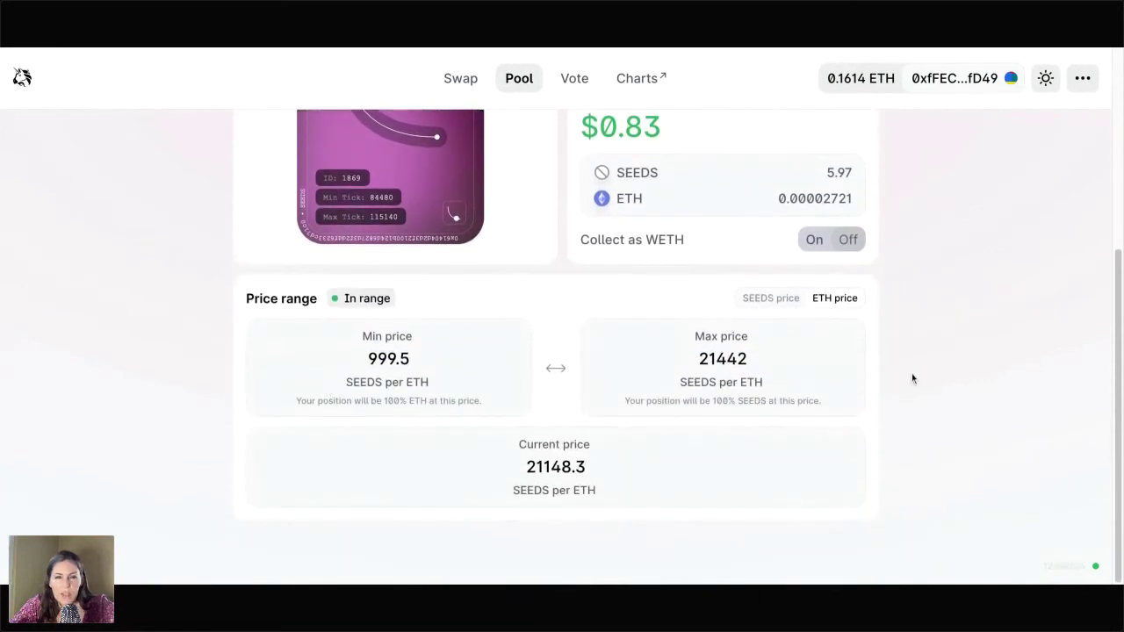
{"action": "scroll", "coordinate": [911, 378], "scroll_direction": "up", "scroll_amount": 1}
{"action": "scroll", "coordinate": [911, 378], "scroll_direction": "up", "scroll_amount": 1}
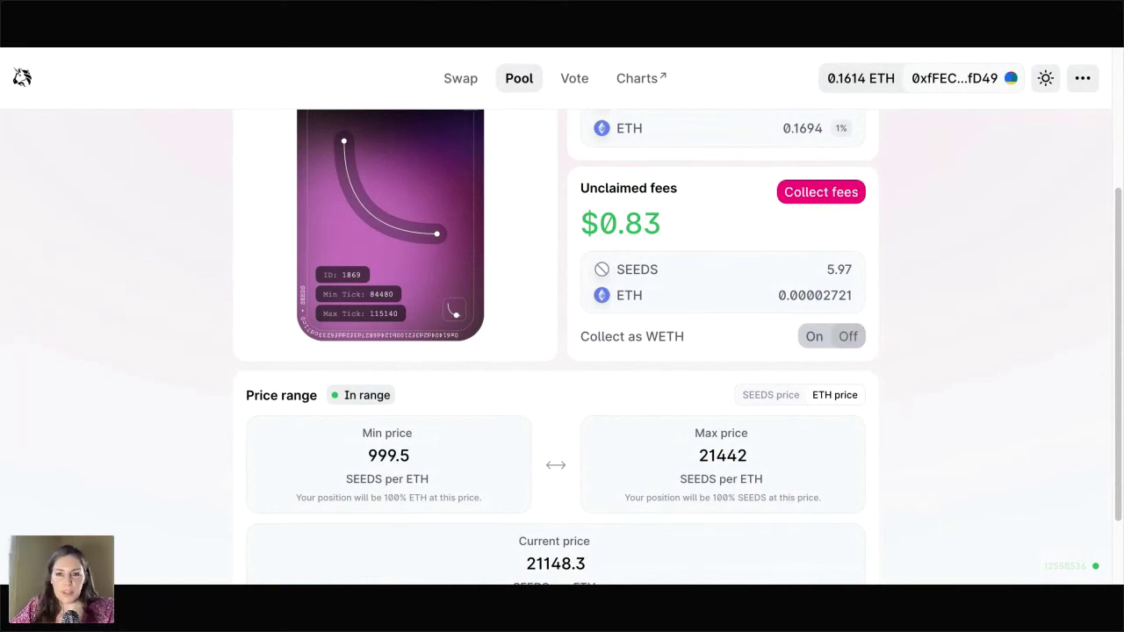
{"action": "scroll", "coordinate": [678, 347], "scroll_direction": "down", "scroll_amount": 1}
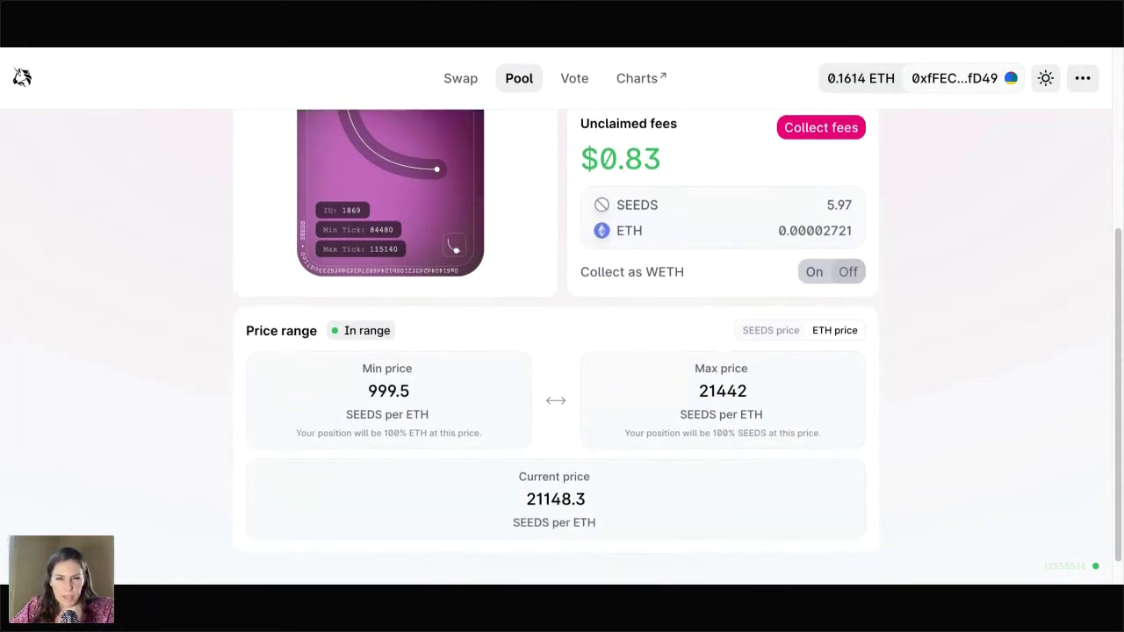
{"action": "scroll", "coordinate": [961, 375], "scroll_direction": "down", "scroll_amount": 1}
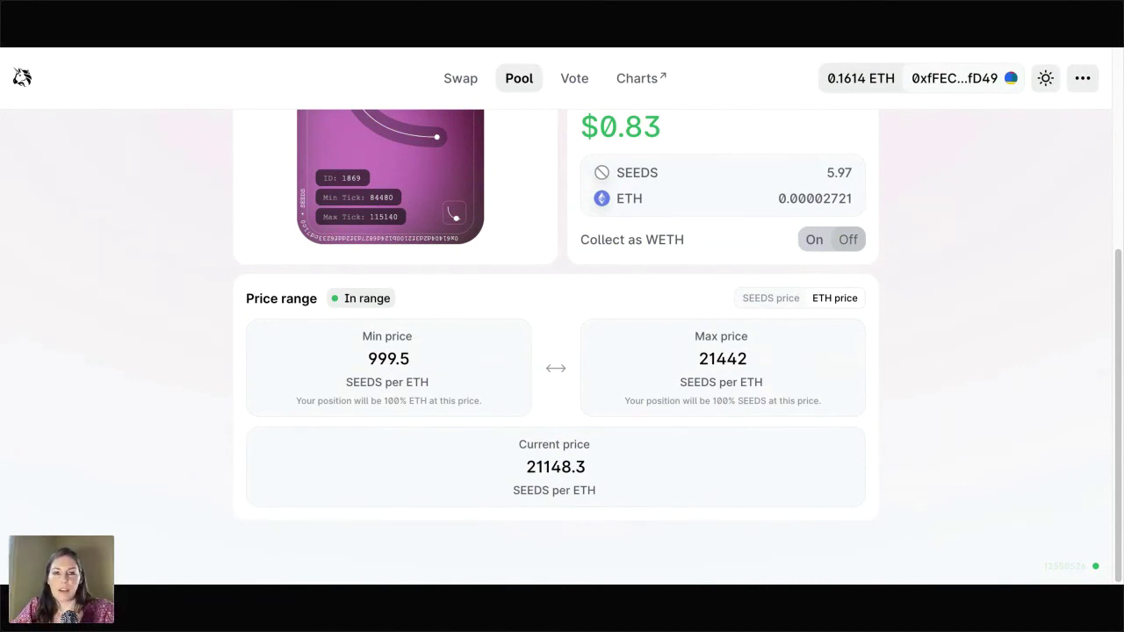
{"action": "scroll", "coordinate": [562, 351], "scroll_direction": "up", "scroll_amount": 1}
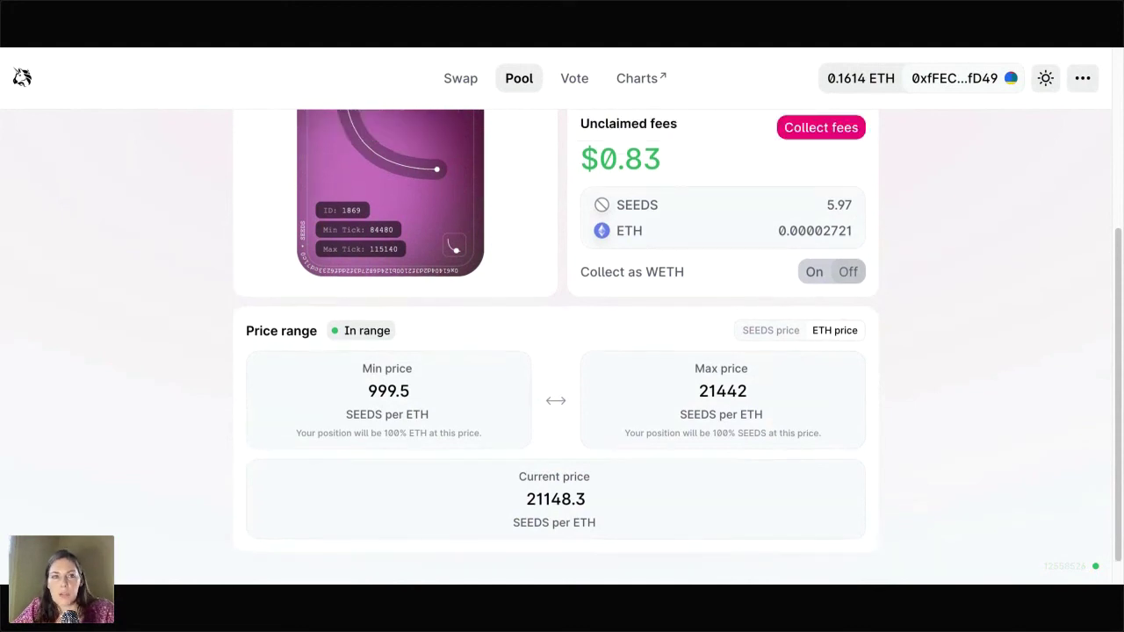
Review the SEEDS/ETH position's unclaimed fees against its price range, then its overall liquidity and in-range status
{"action": "scroll", "coordinate": [562, 352], "scroll_direction": "up", "scroll_amount": 5}
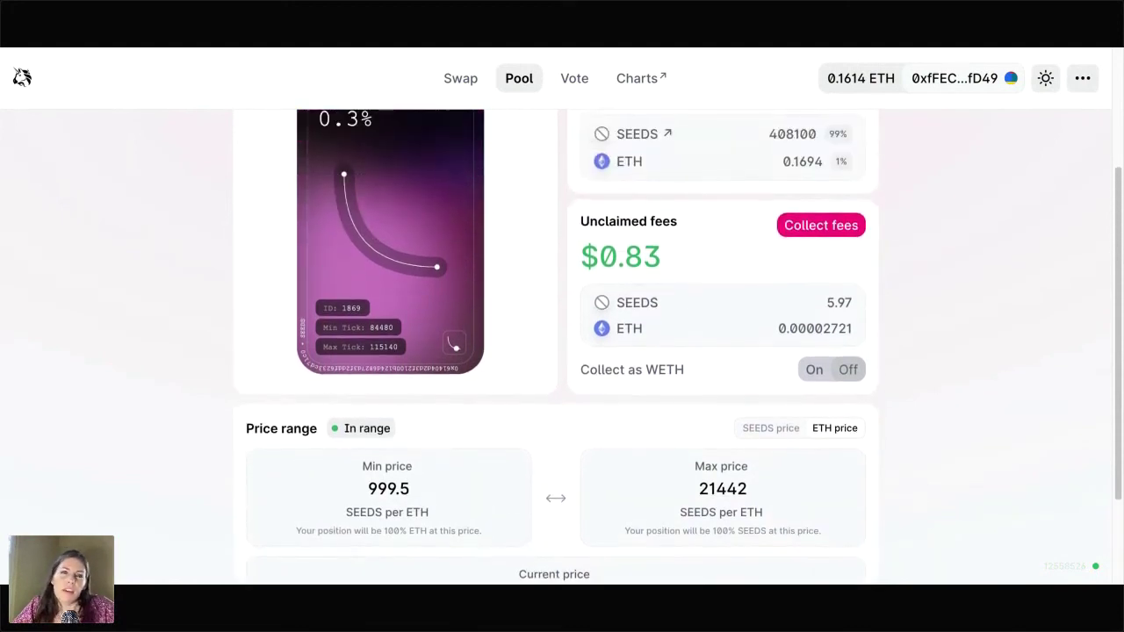
{"action": "scroll", "coordinate": [562, 351], "scroll_direction": "down", "scroll_amount": 3}
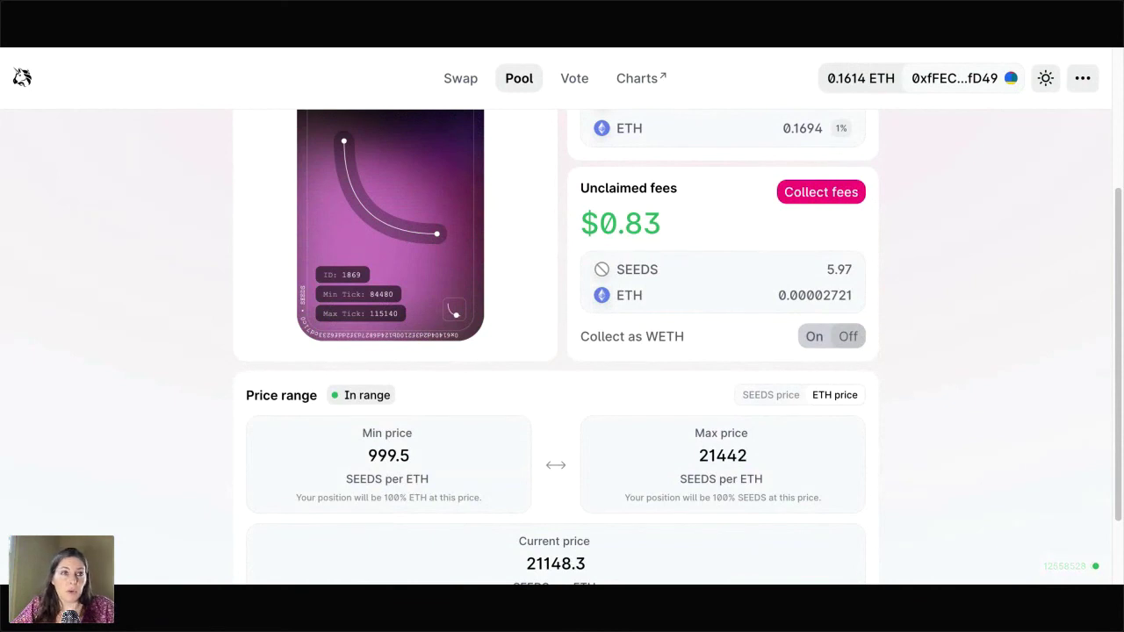
{"action": "scroll", "coordinate": [562, 351], "scroll_direction": "down", "scroll_amount": 2}
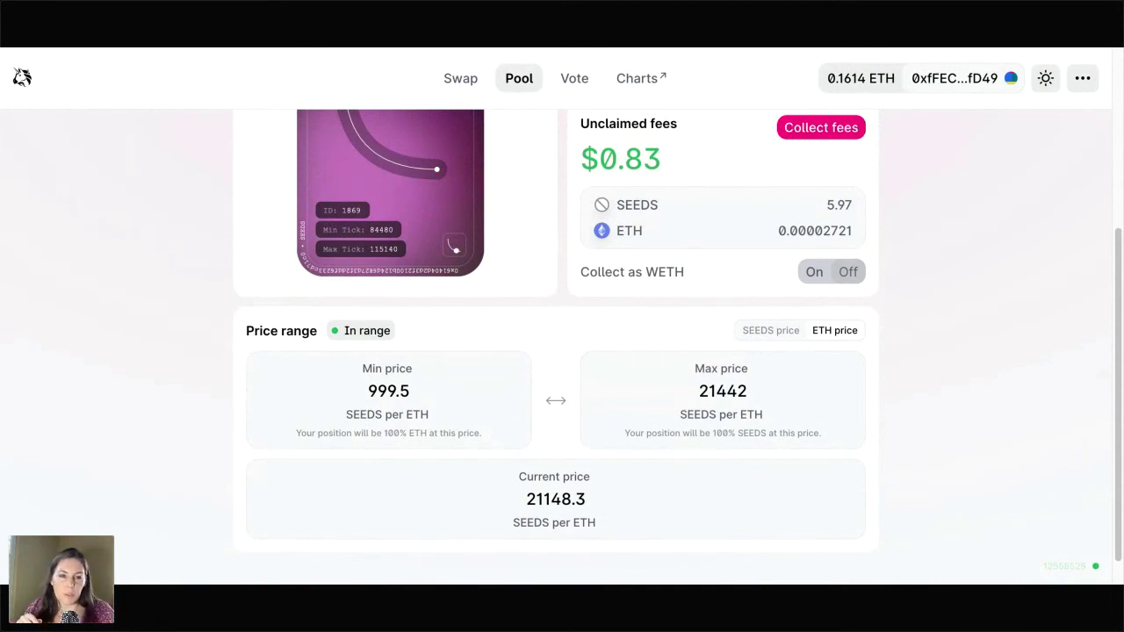
{"action": "scroll", "coordinate": [562, 334], "scroll_direction": "up", "scroll_amount": 5}
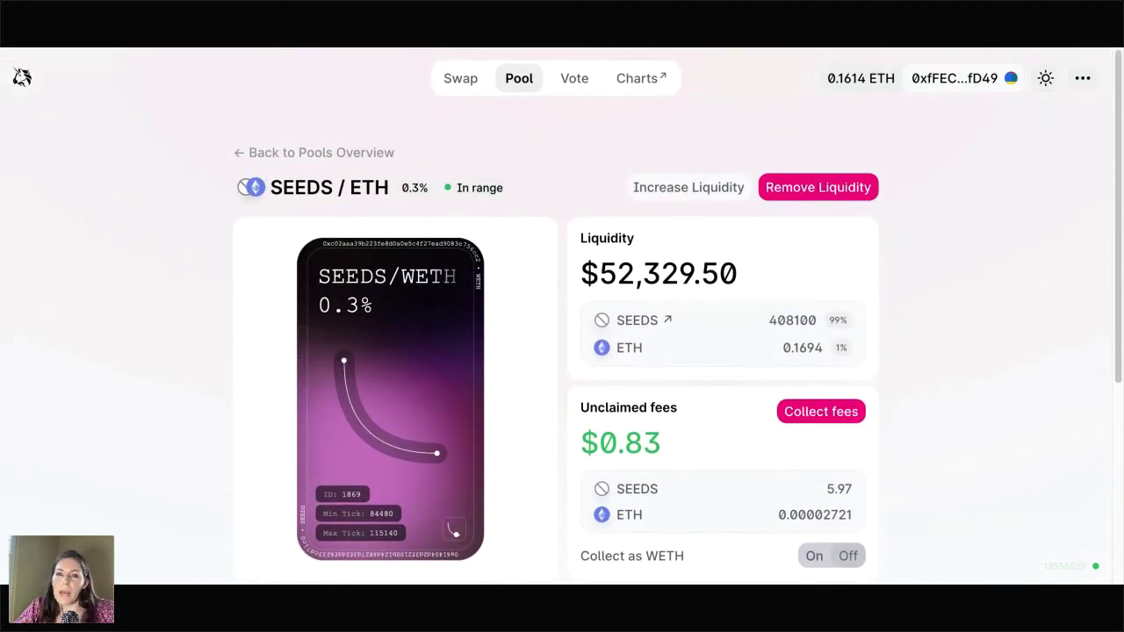
{"action": "scroll", "coordinate": [562, 334], "scroll_direction": "down", "scroll_amount": 1}
{"action": "scroll", "coordinate": [562, 334], "scroll_direction": "up", "scroll_amount": 1}
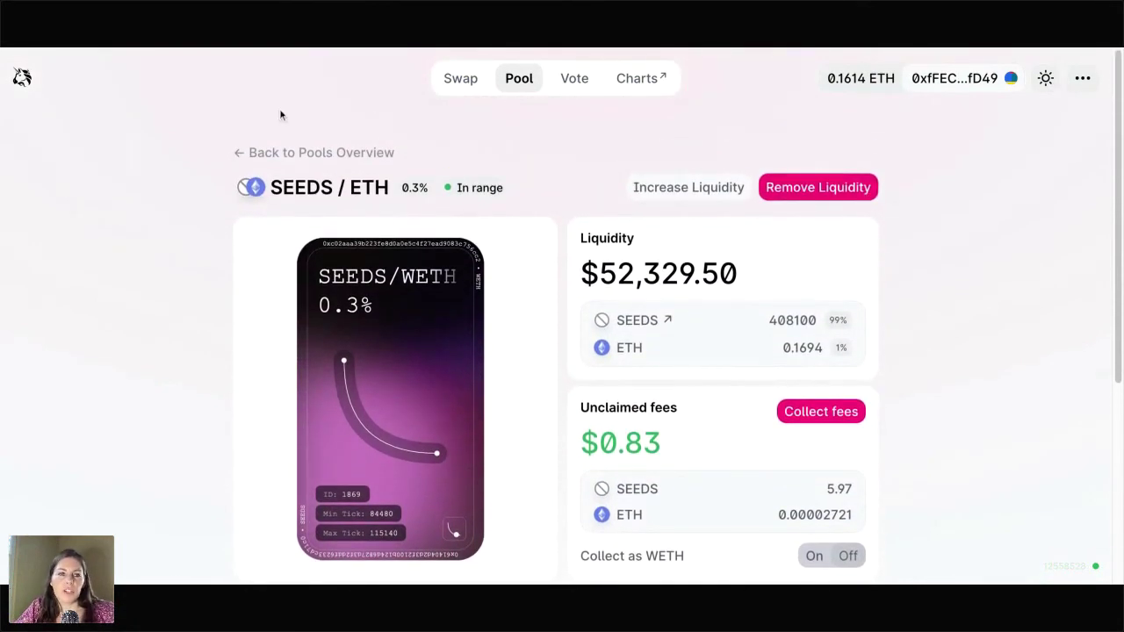
Go back to the pools overview and start a new position for the ETH/SEEDS pair with the 0.3% fee
{"action": "left_click", "coordinate": [262, 153]}
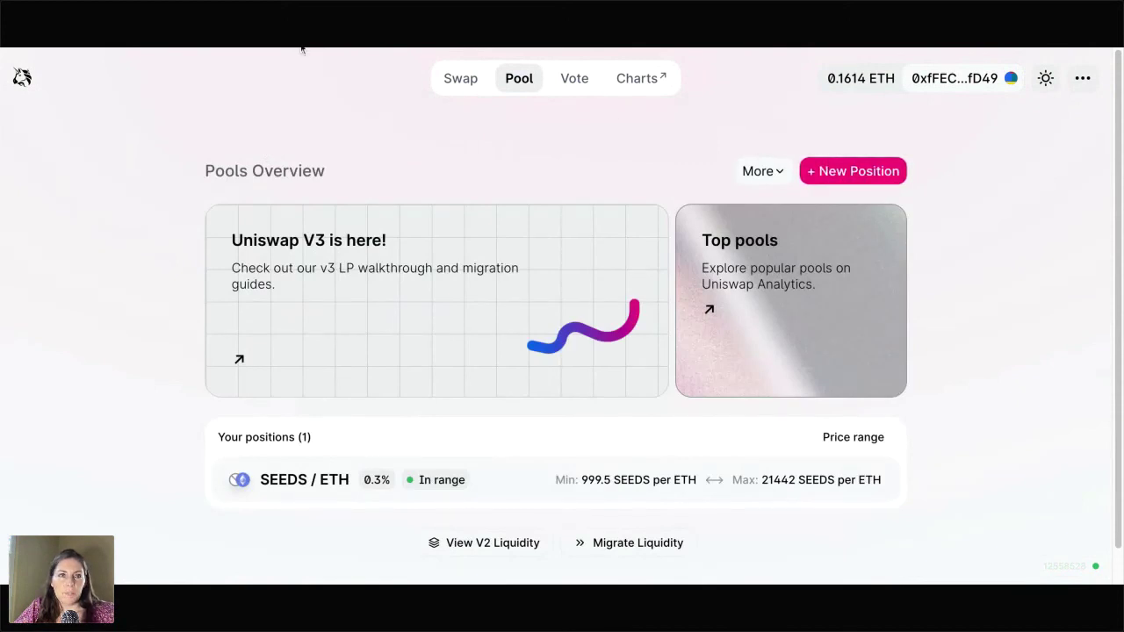
{"action": "left_click", "coordinate": [846, 170]}
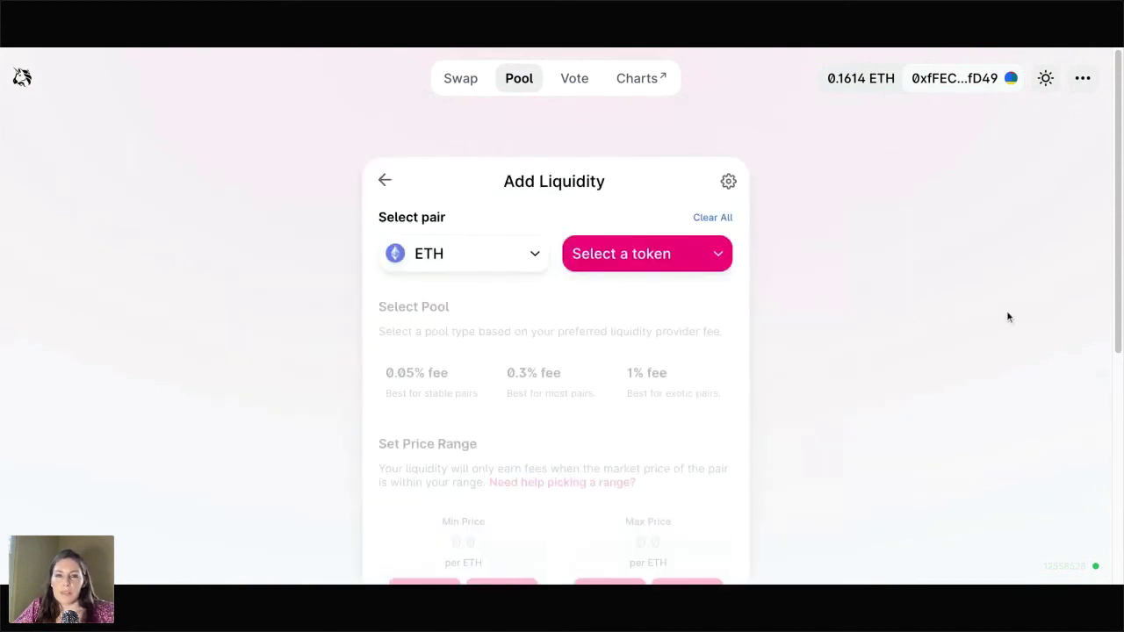
{"action": "scroll", "coordinate": [1006, 310], "scroll_direction": "down", "scroll_amount": 1}
{"action": "left_click", "coordinate": [624, 187]}
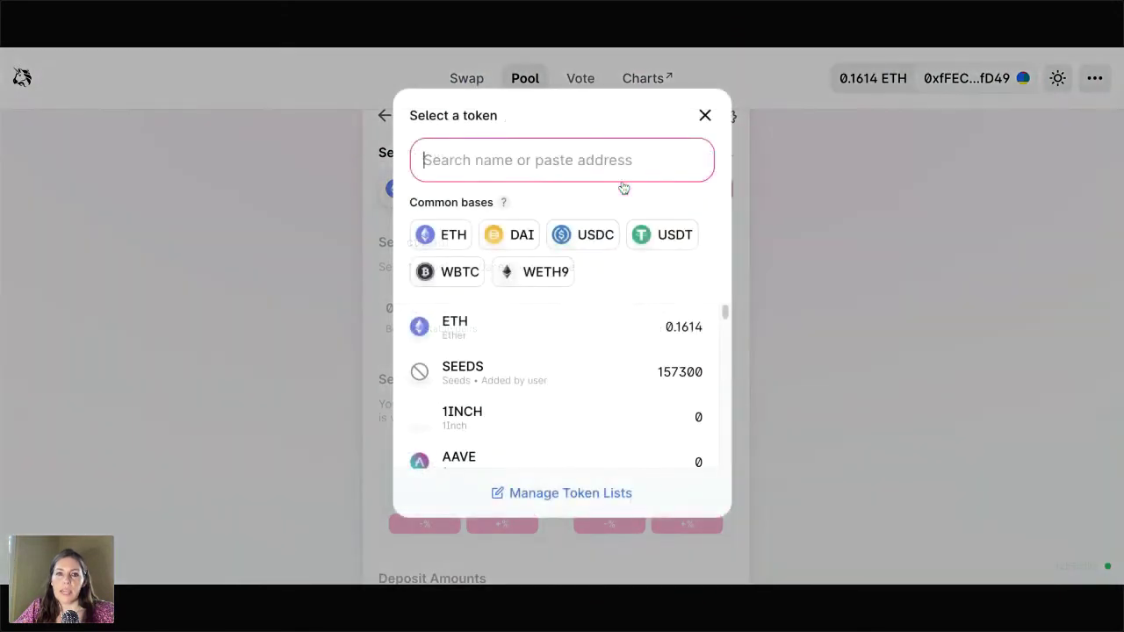
{"action": "left_click", "coordinate": [469, 327]}
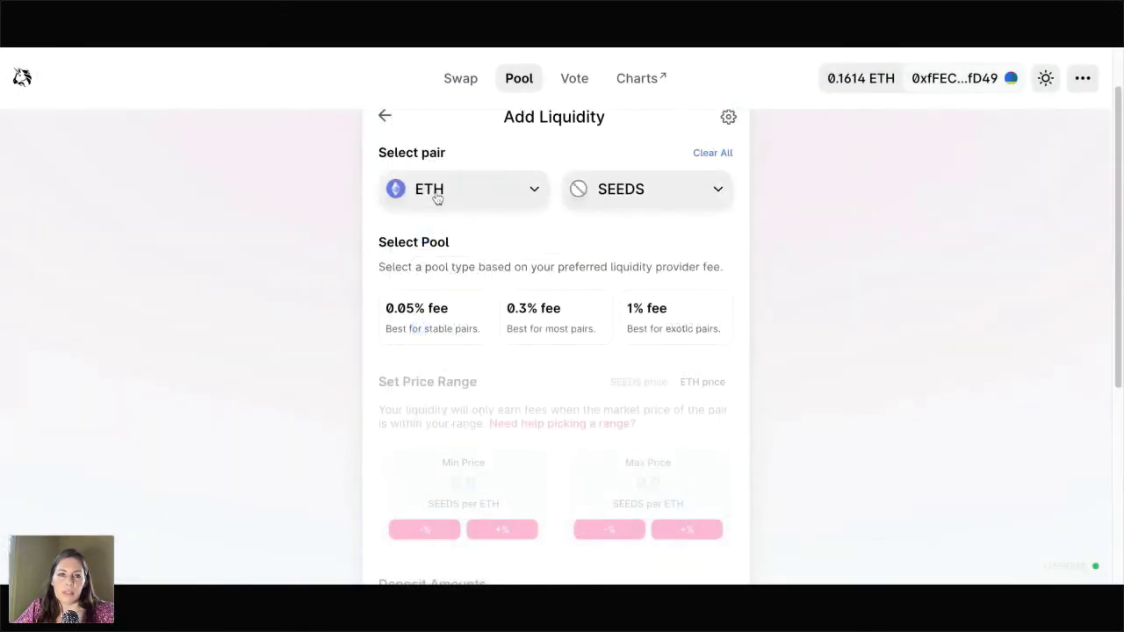
{"action": "left_click", "coordinate": [547, 323]}
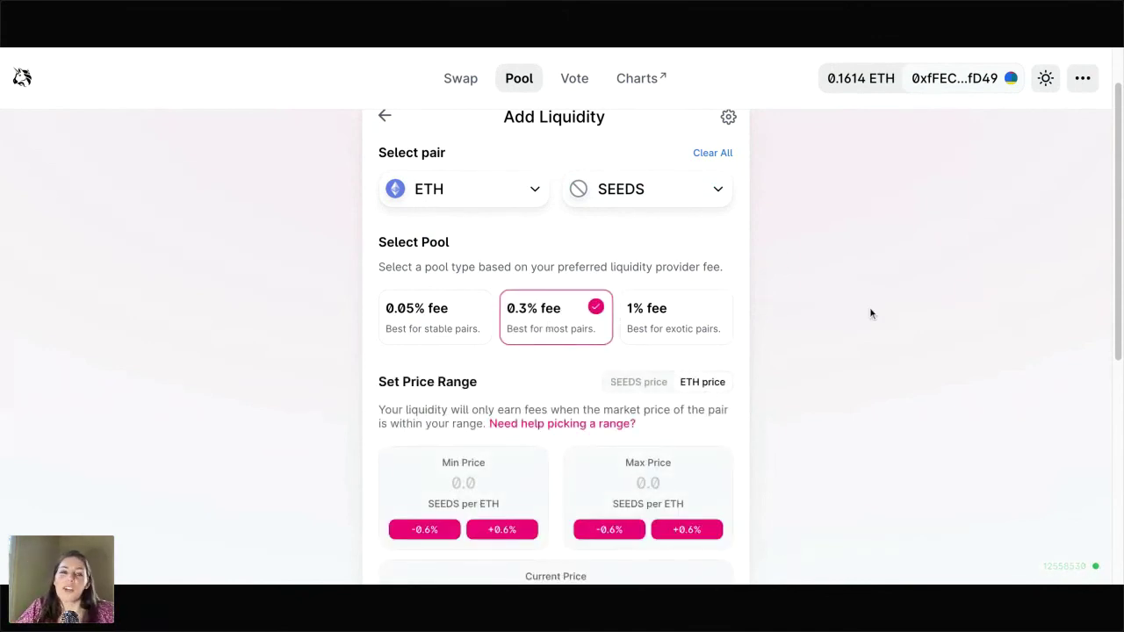
Examine the new ETH/SEEDS position's minimum and maximum price settings, current price and deposit amount fields
{"action": "scroll", "coordinate": [868, 314], "scroll_direction": "down", "scroll_amount": 1}
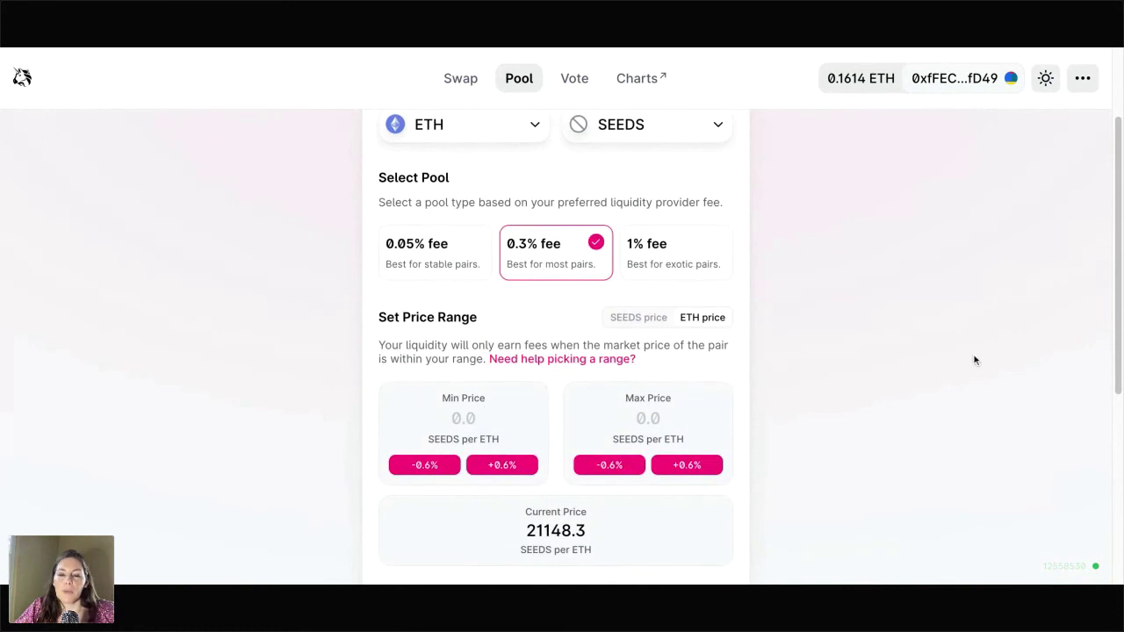
{"action": "scroll", "coordinate": [974, 360], "scroll_direction": "down", "scroll_amount": 2}
{"action": "left_click", "coordinate": [457, 290]}
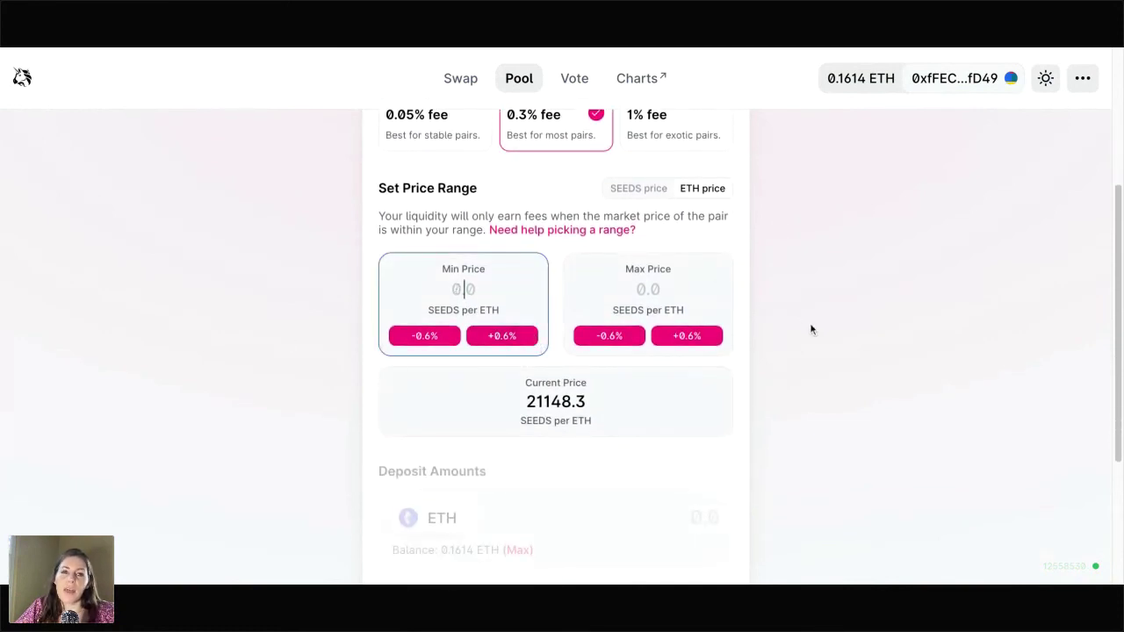
{"action": "left_click", "coordinate": [866, 317]}
{"action": "scroll", "coordinate": [866, 317], "scroll_direction": "down", "scroll_amount": 2}
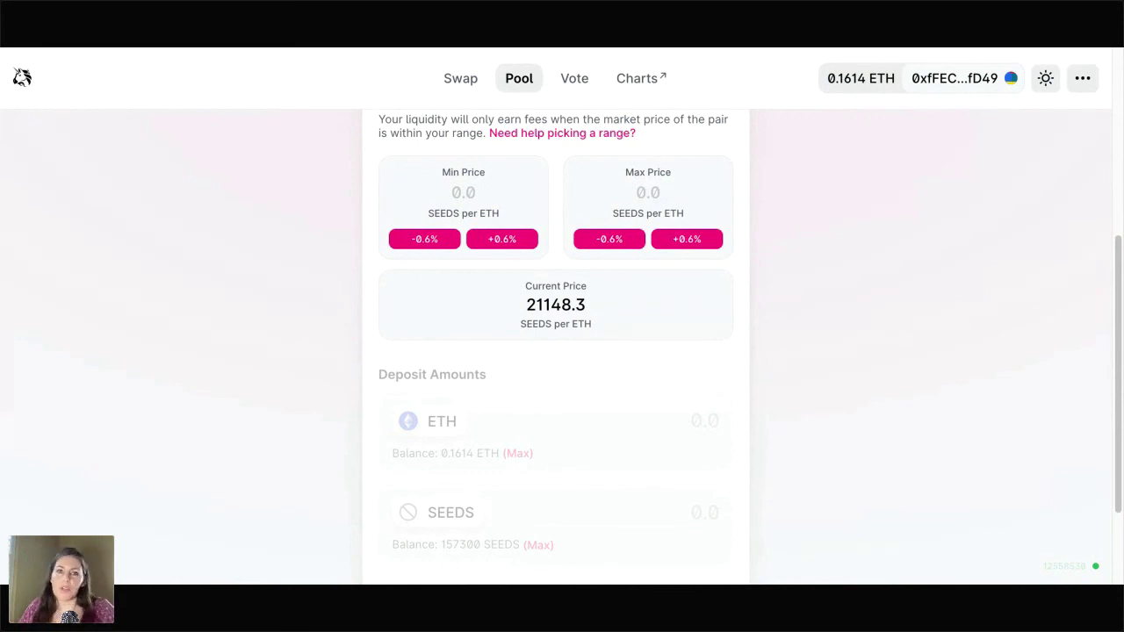
{"action": "scroll", "coordinate": [765, 218], "scroll_direction": "down", "scroll_amount": 3}
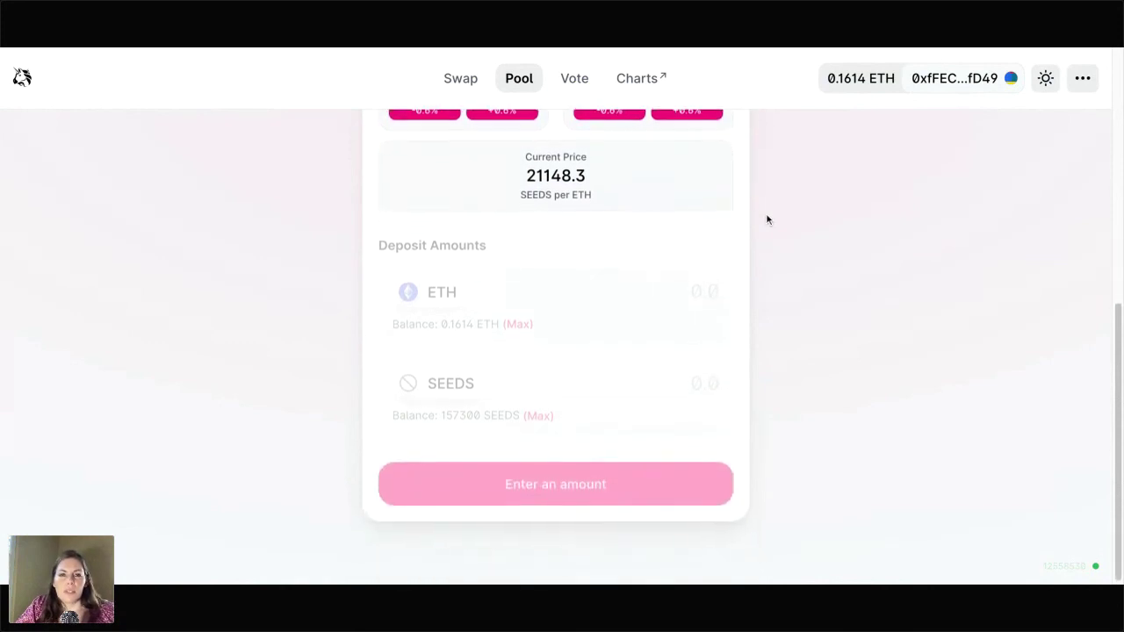
{"action": "scroll", "coordinate": [765, 218], "scroll_direction": "up", "scroll_amount": 10}
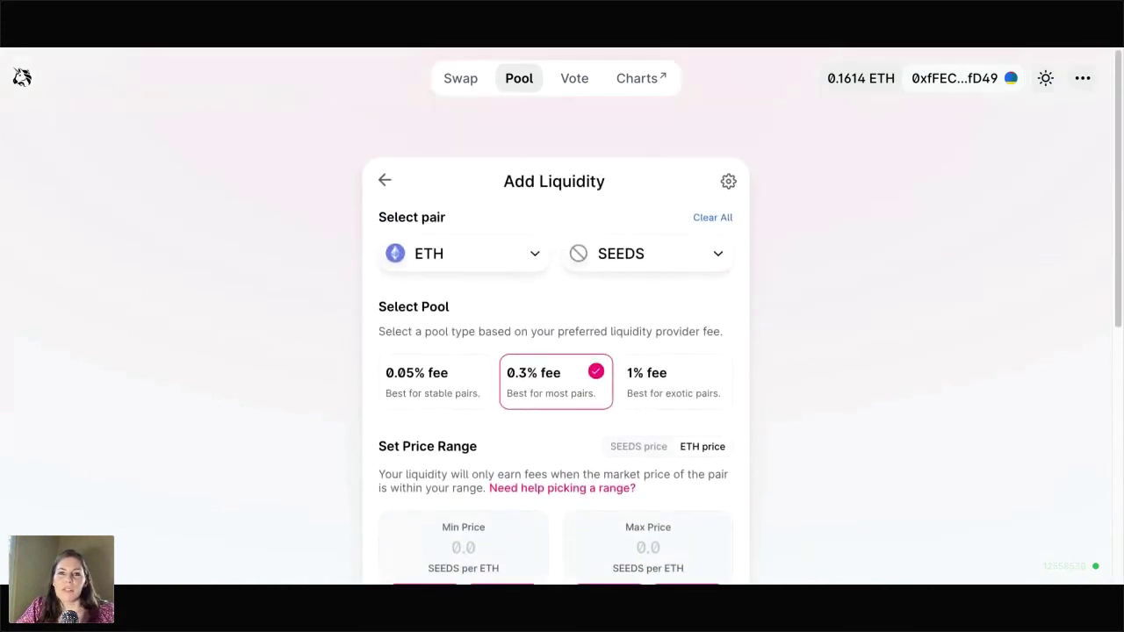